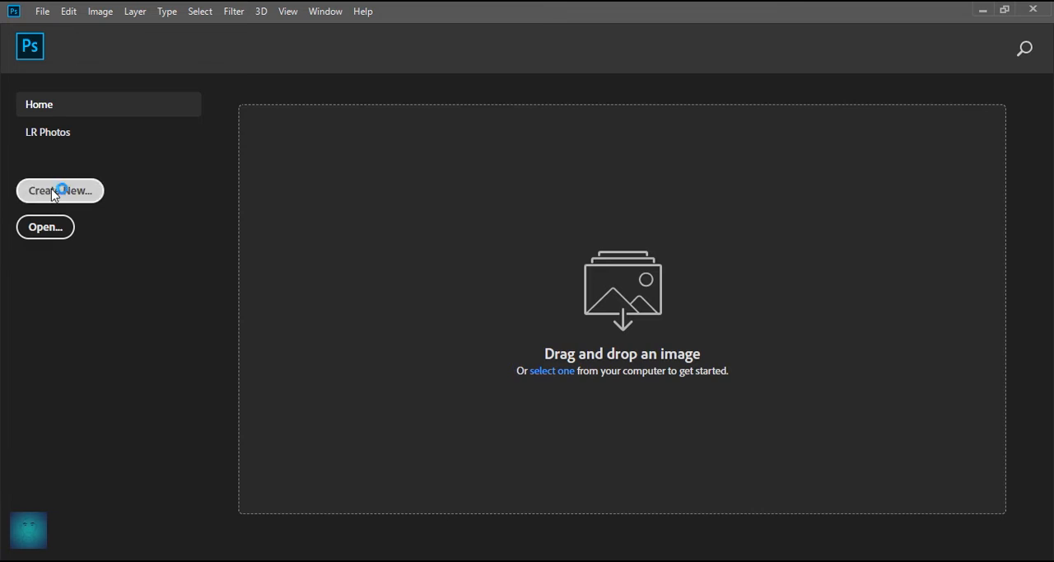
- Create a new 1080 x 1080 px, 300 ppi RGB document named MERRY CHRISTMAS with a white background
key("Tab")
key("Tab")
double_click(772, 137)
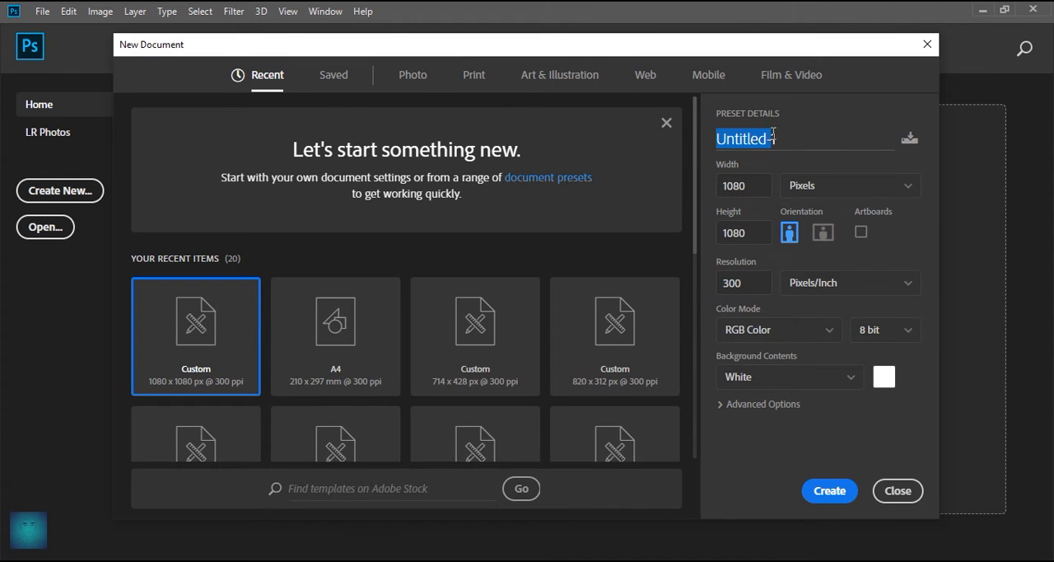
type("MEE")
key("BackSpace")
type("R")
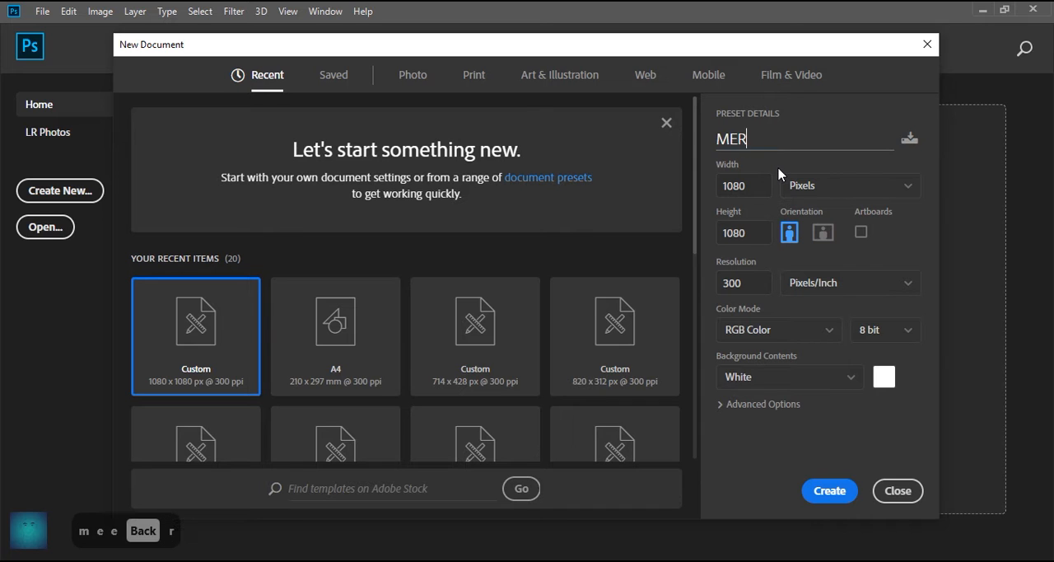
type("RY CHRISTMA")
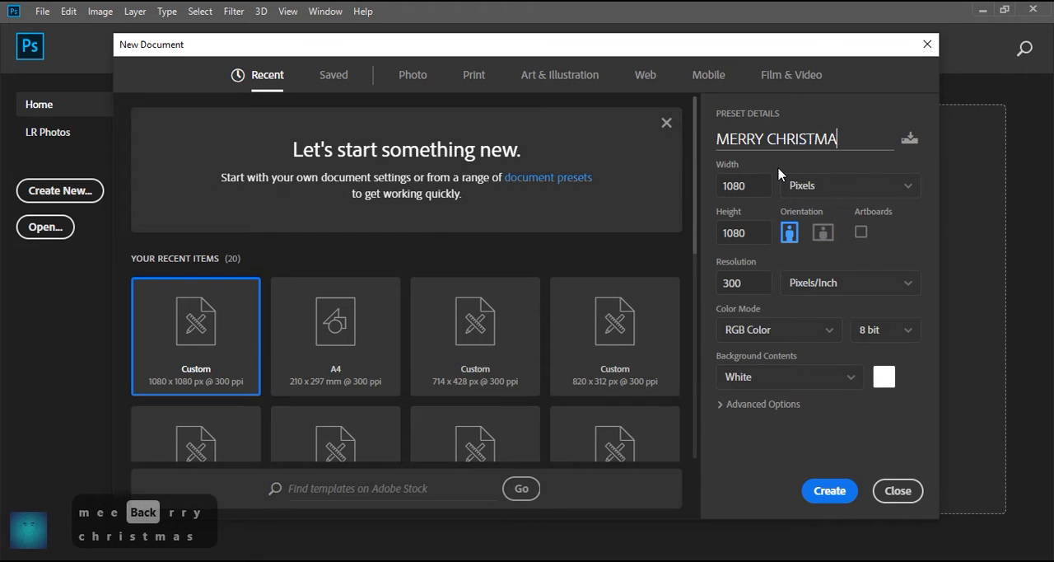
left_click(830, 494)
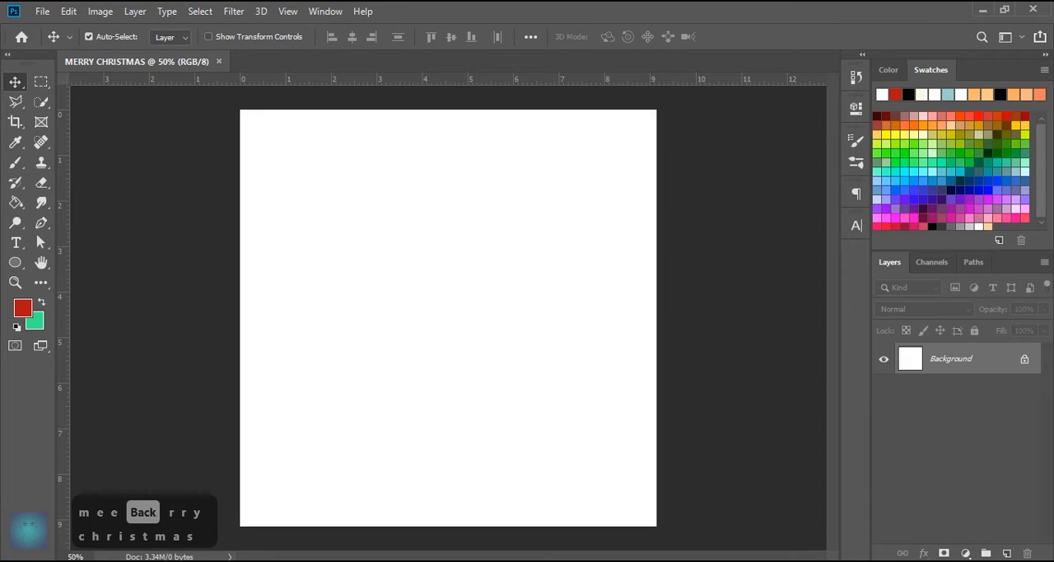
- Add a solid color fill layer in dark red above the background
left_click(965, 553)
left_click(959, 277)
left_click_drag(810, 344, 812, 357)
left_click(994, 276)
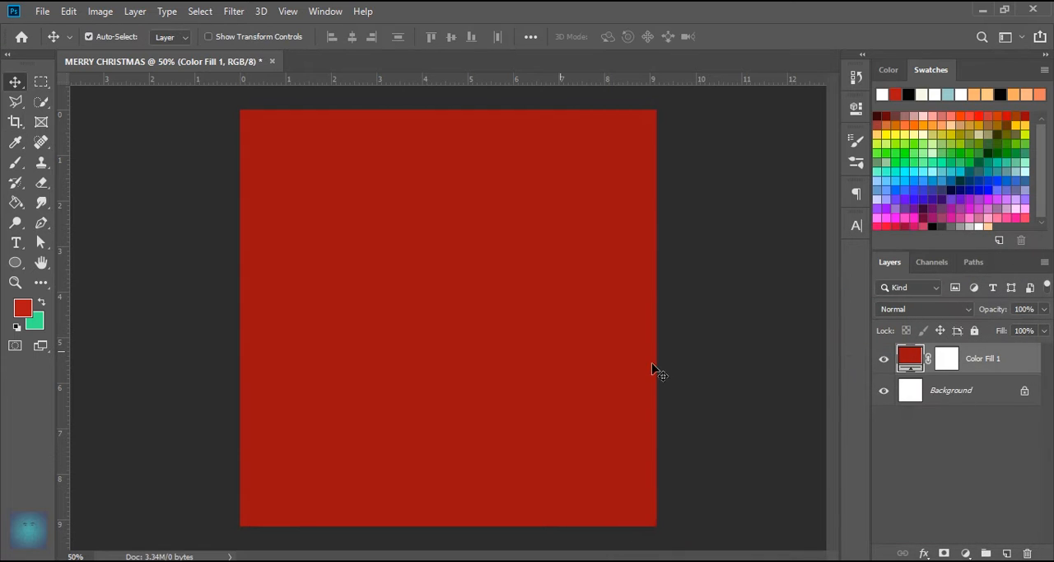
- Rename the red fill layer BACKGROUND and lock it
key("Caps_Lock")
key("Caps_Lock")
type("BACKGROUND")
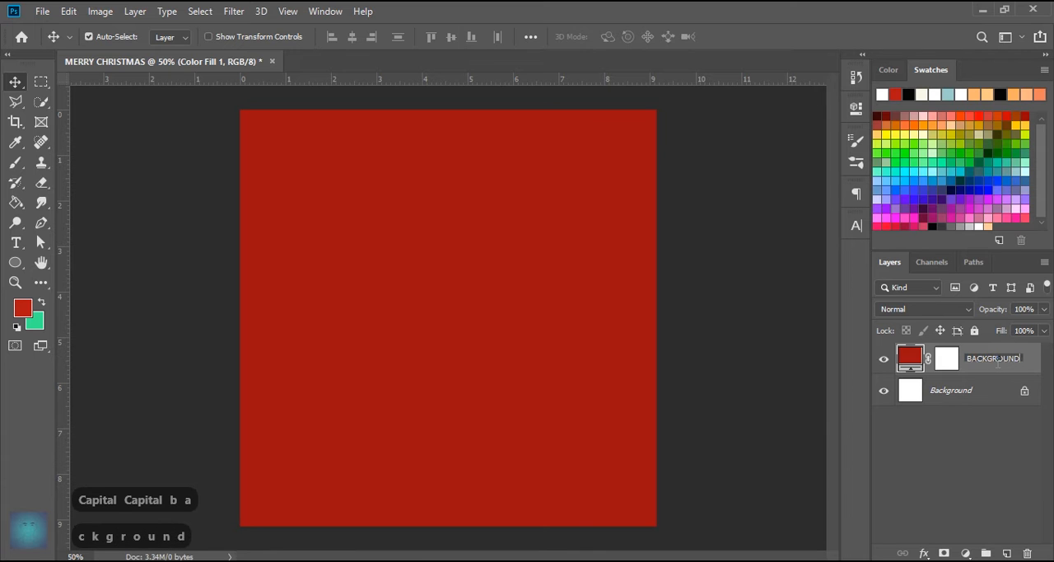
key("Return")
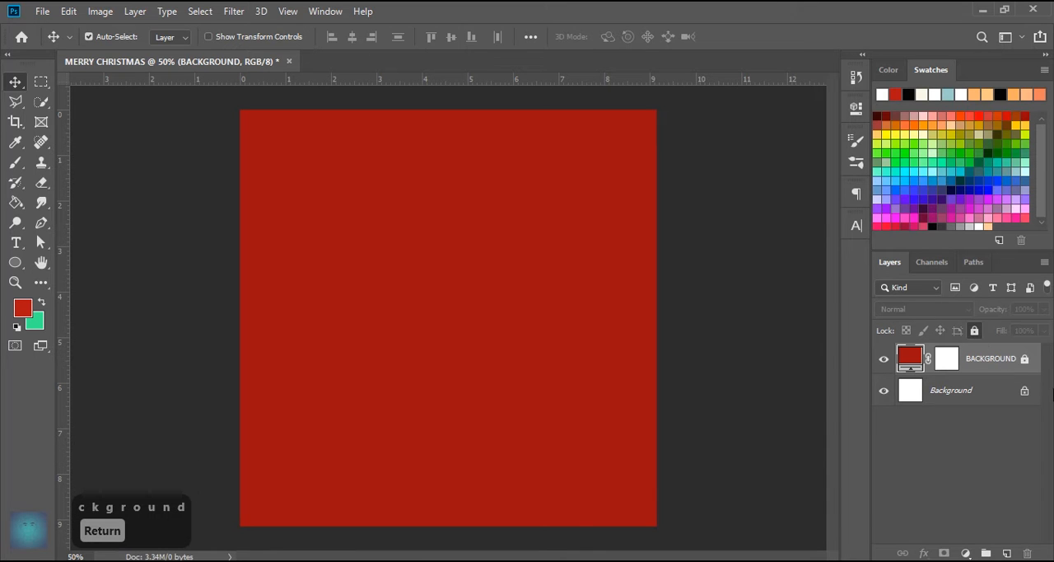
- Add a guide layout with 0.2 cm margins on all four sides of the canvas
left_click(15, 262)
left_click(287, 11)
left_click(324, 452)
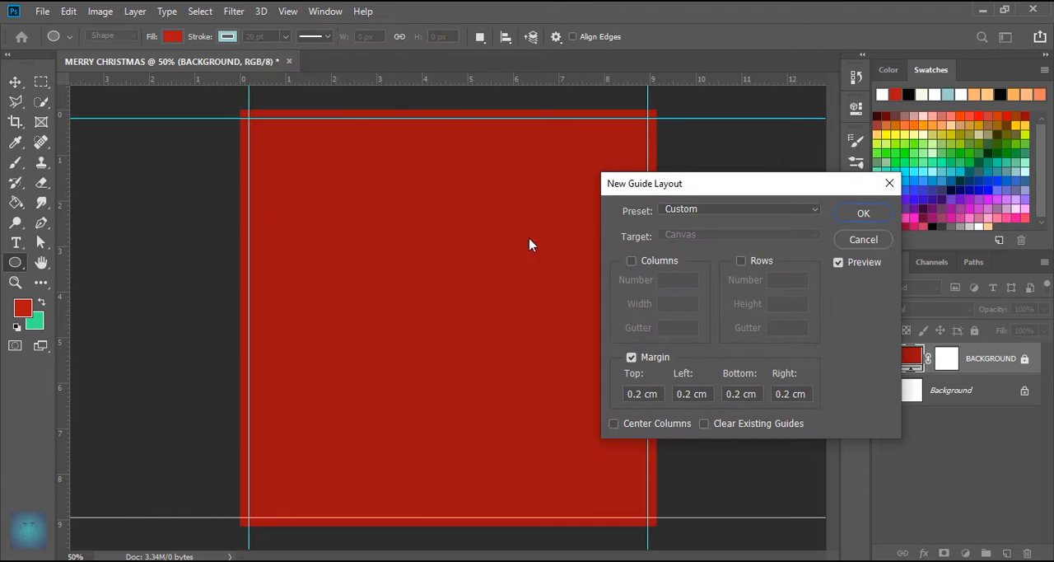
left_click(656, 393)
key("Return")
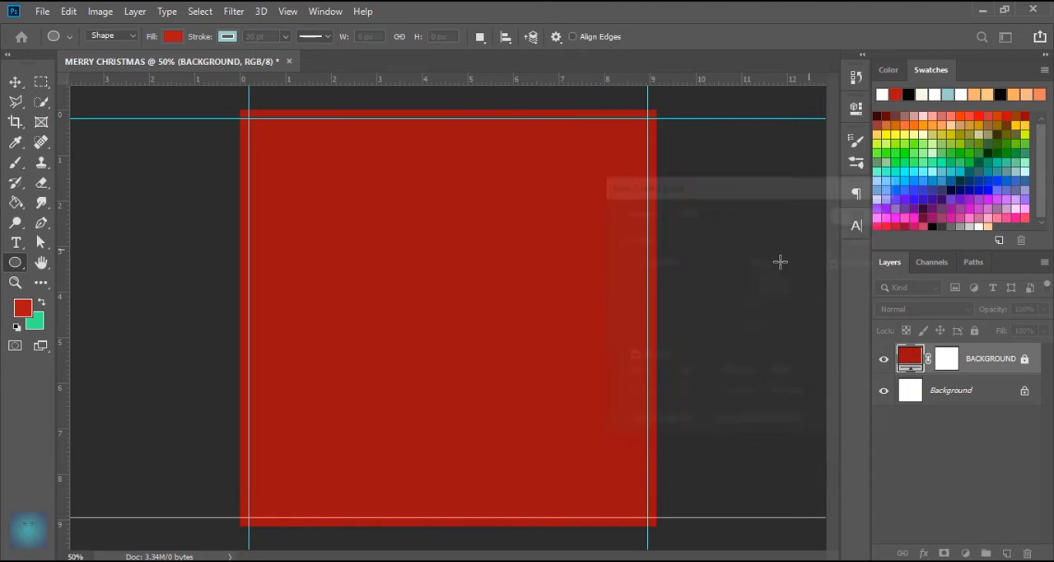
- Draw a circle about 308 px wide on the canvas, with a white fill and no stroke
left_click_drag(354, 250, 474, 373)
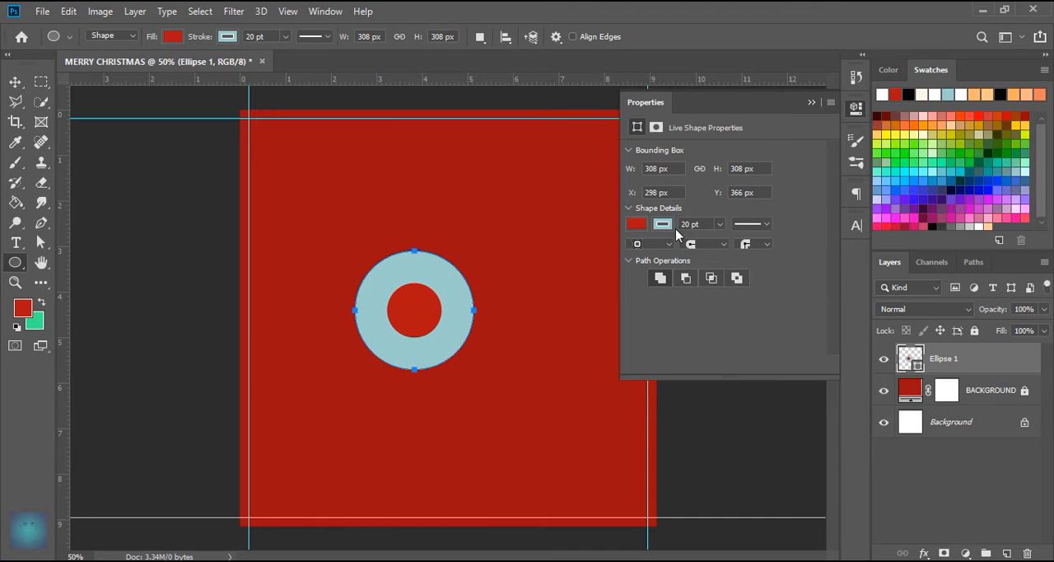
left_click(663, 225)
left_click(644, 254)
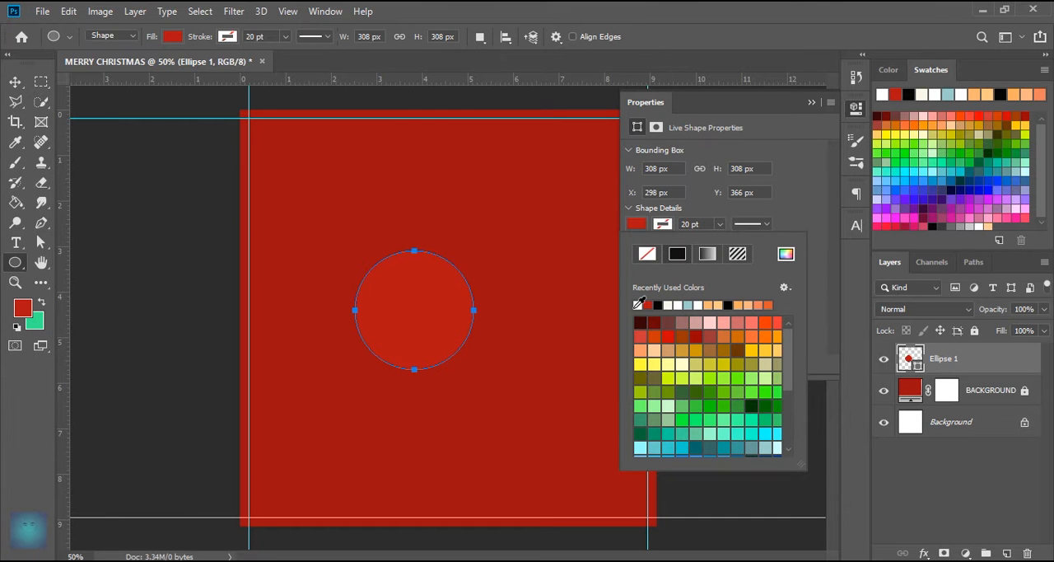
left_click(639, 305)
- Set the white circle's width and height to 600 px
left_click(645, 169)
type("600")
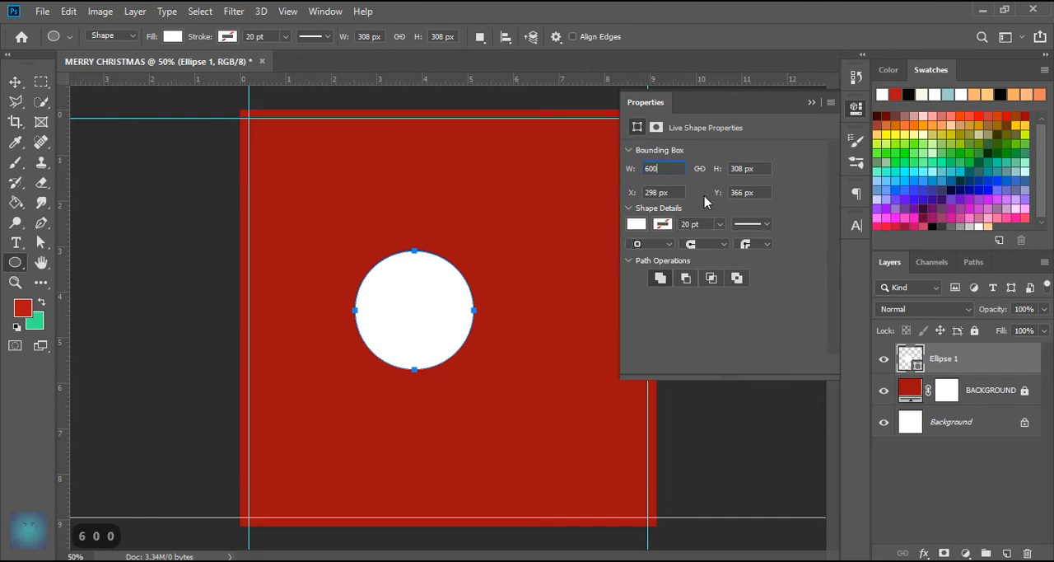
key("Tab")
type("600")
key("Return")
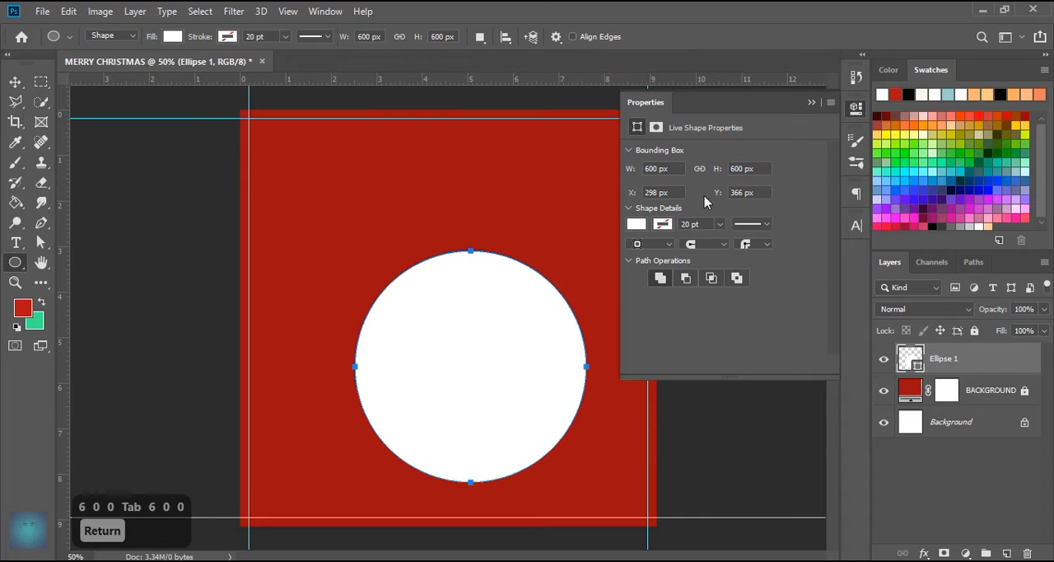
- Center the white circle horizontally and vertically on the canvas using a selection of the whole canvas, then deselect
left_click(811, 103)
key("v")
left_click(40, 83)
scroll(313, 216, "down", 3)
left_click_drag(291, 160, 663, 544)
left_click(14, 82)
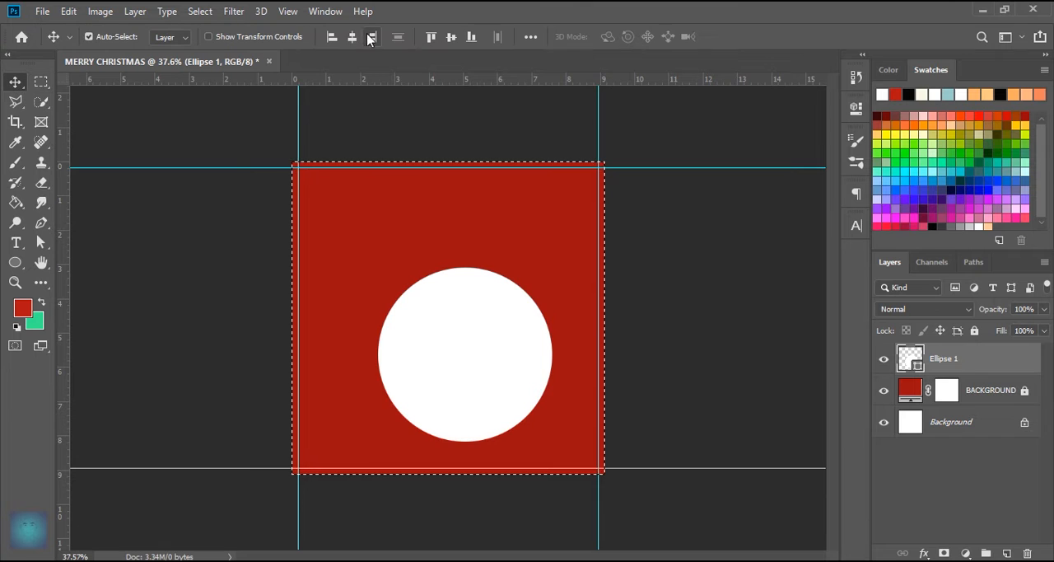
left_click(351, 36)
left_click(451, 36)
key("ctrl+d")
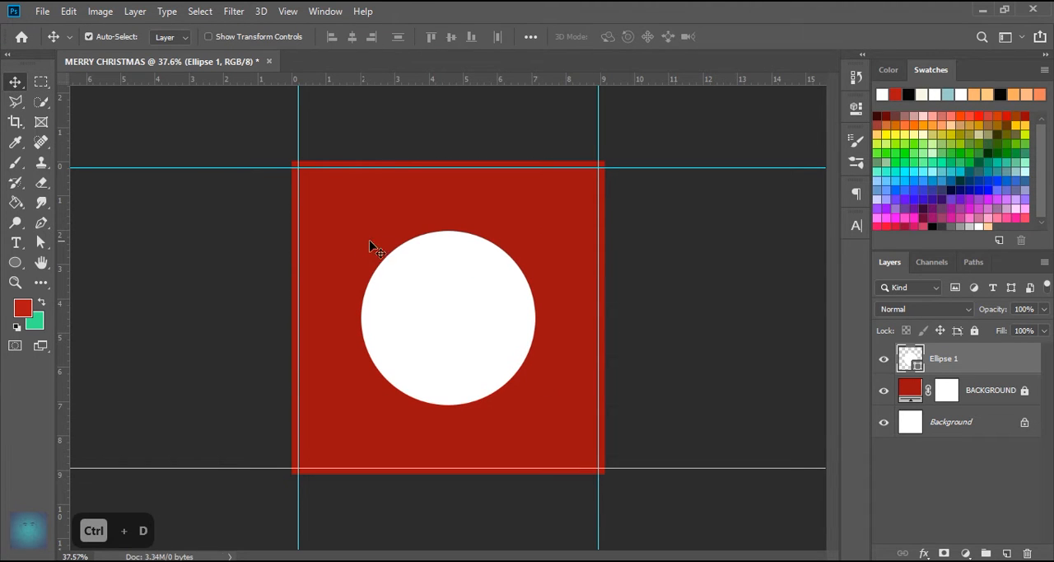
- Duplicate the large circle's layer and set the copy's width and height to 50 px
left_click(16, 264)
left_click(1019, 362)
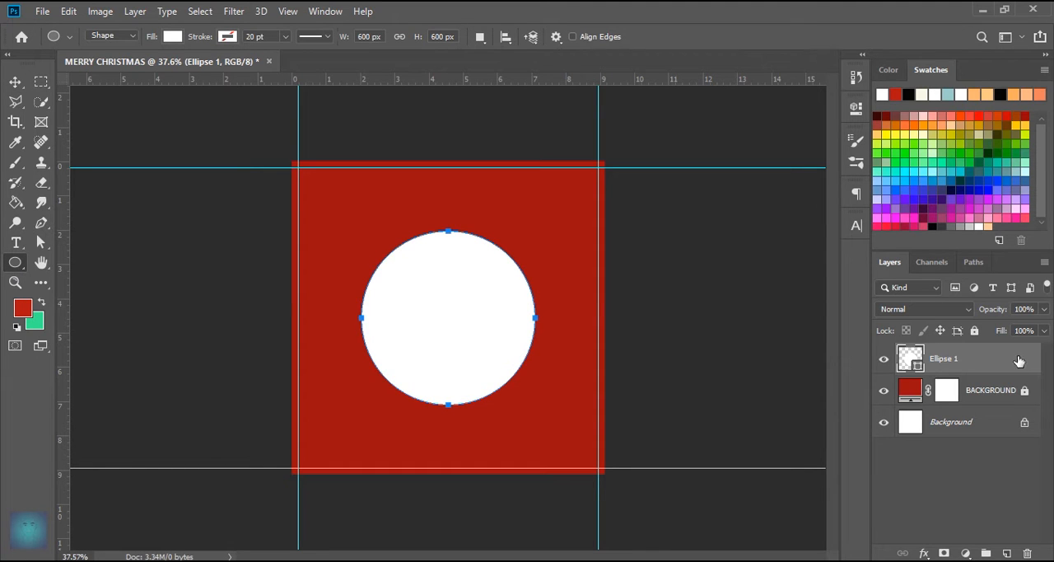
key("ctrl+j")
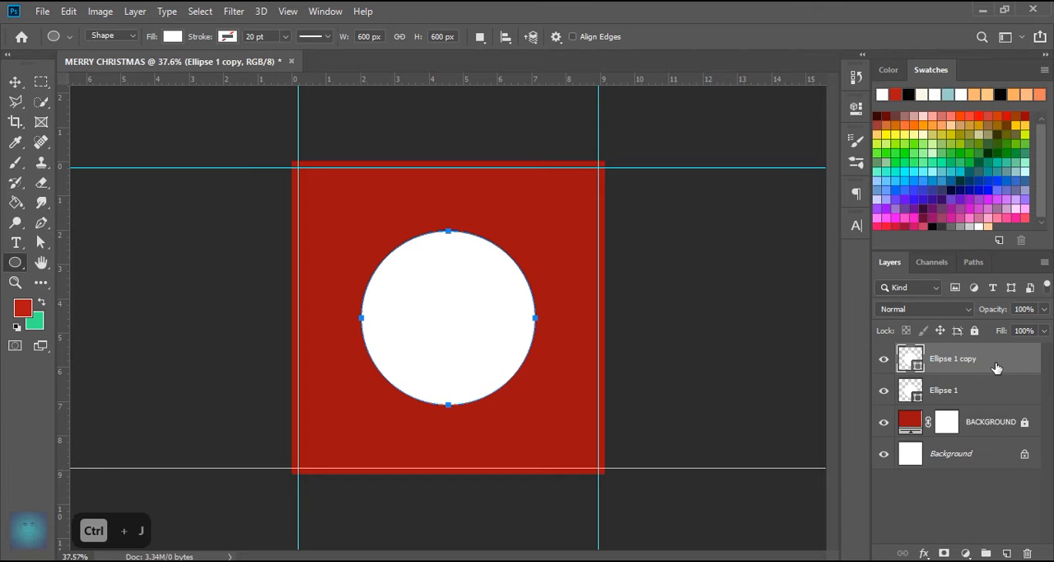
left_click(856, 108)
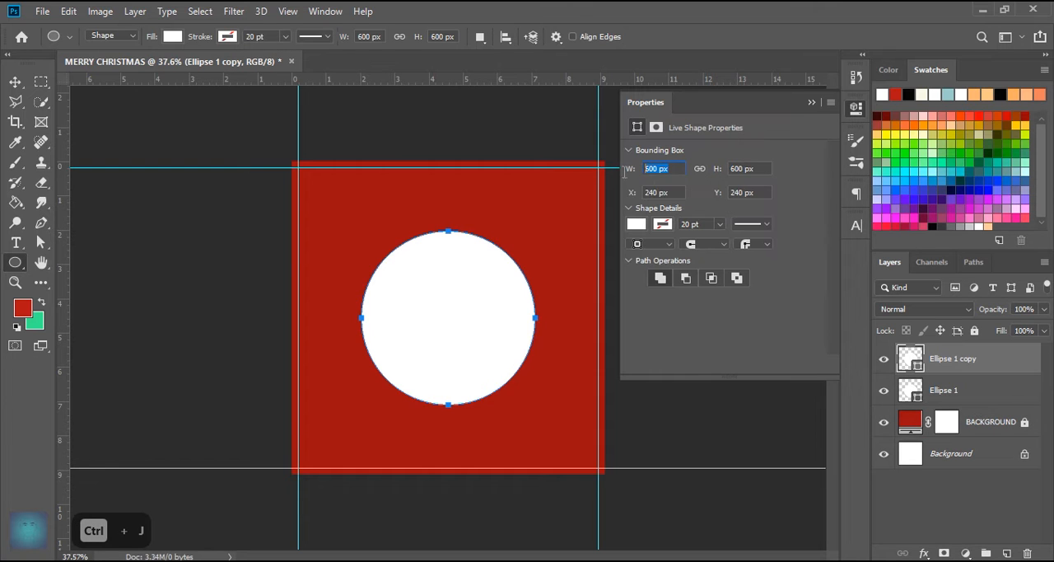
type("50")
key("Tab")
type("50")
key("Return")
left_click(811, 102)
- Move the small circle so it sits on the top center of the large circle
key("ctrl+plus")
key("ctrl+plus")
key("v")
left_click_drag(323, 194, 457, 251)
scroll(466, 168, "up", 5)
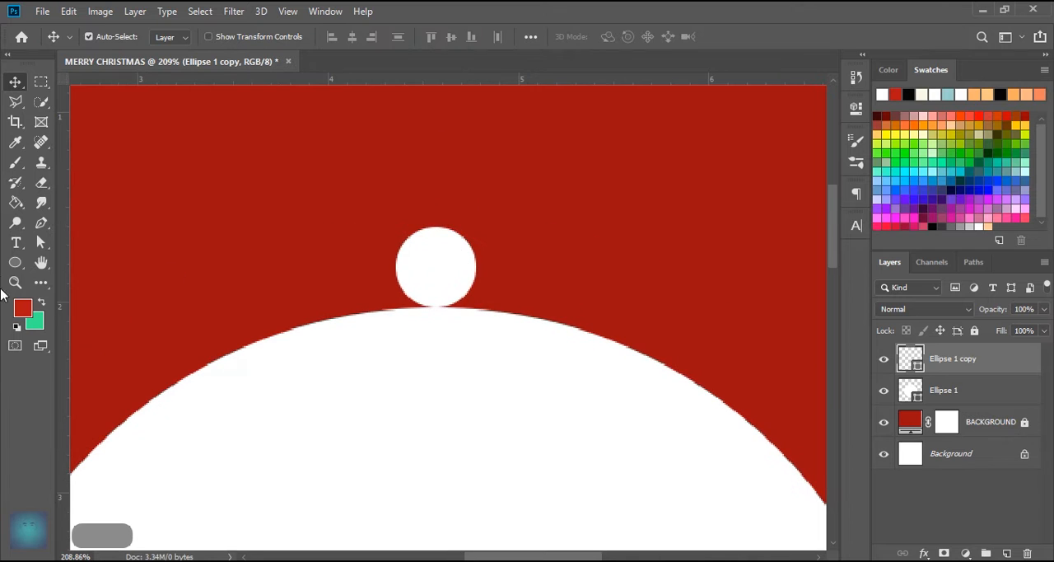
- Draw a white rectangle over the small circle and set its width and height to 50 px
right_click(15, 261)
left_click(86, 264)
mouse_move(412, 204)
left_mouse_down()
mouse_move(470, 306)
mouse_move(465, 272)
left_mouse_up()
left_click(658, 157)
type("50")
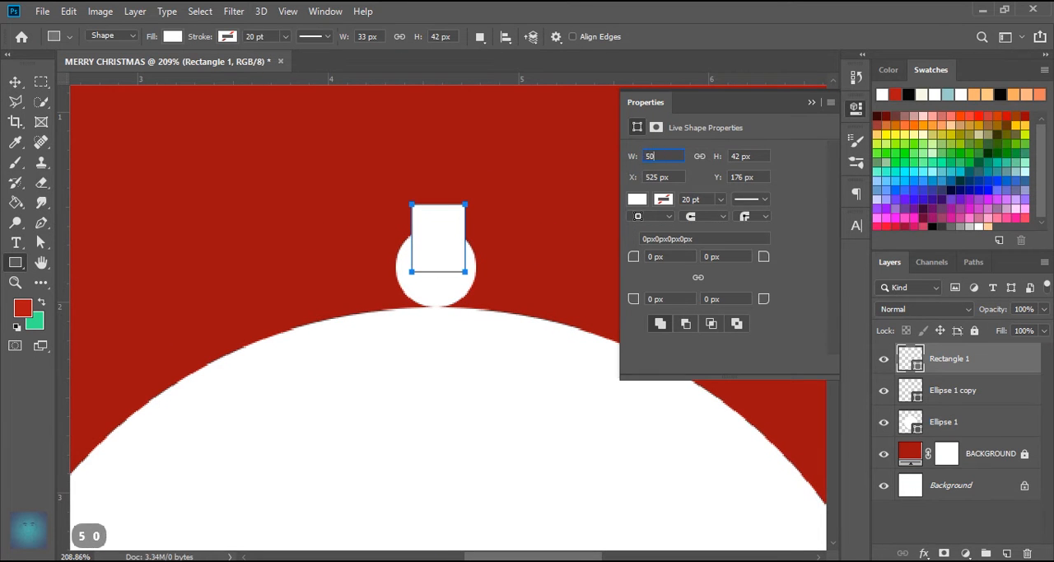
key("Tab")
type("50")
key("Return")
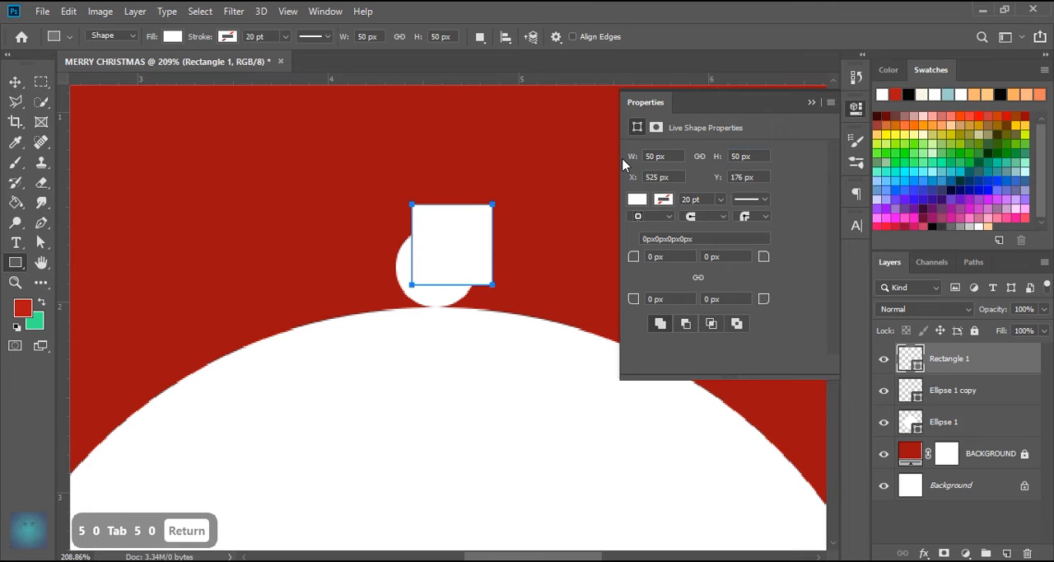
left_click(812, 103)
- Align the white square with the small circle's sides and shorten it to about 28 px high, covering only the circle's upper half
left_click(14, 82)
mouse_move(473, 251)
left_mouse_down()
mouse_move(450, 240)
mouse_move(475, 228)
mouse_move(461, 212)
mouse_move(461, 238)
left_mouse_up()
scroll(443, 262, "up", 7)
key("ctrl+t")
left_click_drag(432, 122, 422, 190)
left_click(740, 36)
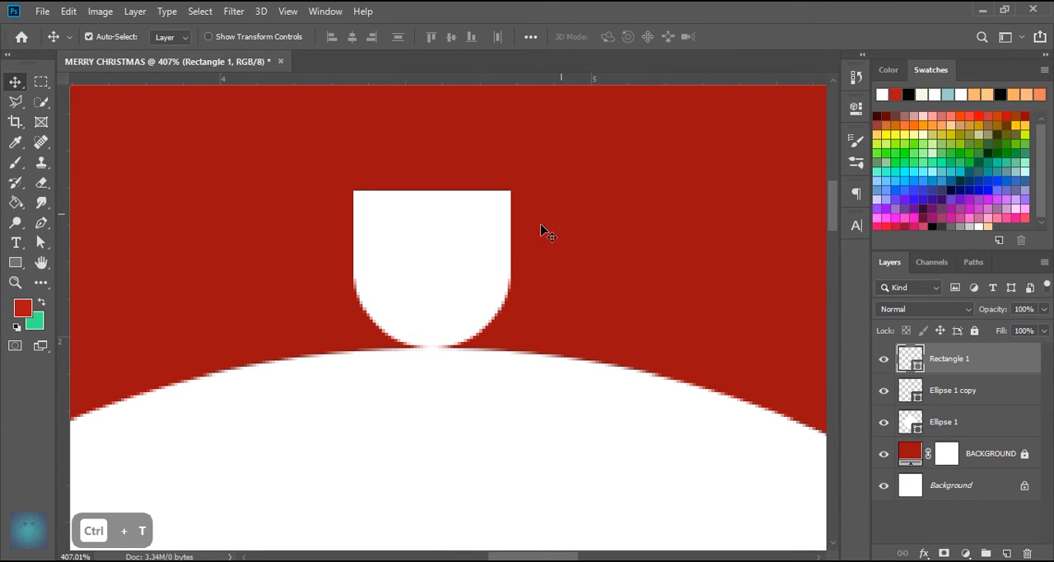
- Select the rectangle and small circle layers together and duplicate them
left_click(979, 396)
left_click(975, 367)
left_click(976, 395)
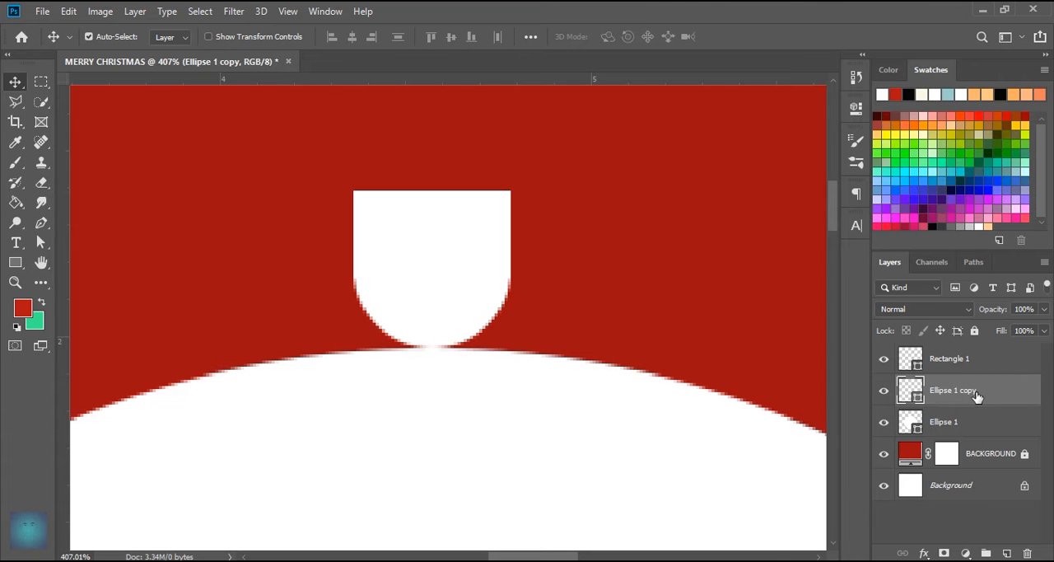
left_click(975, 365, "shift")
right_click(973, 398)
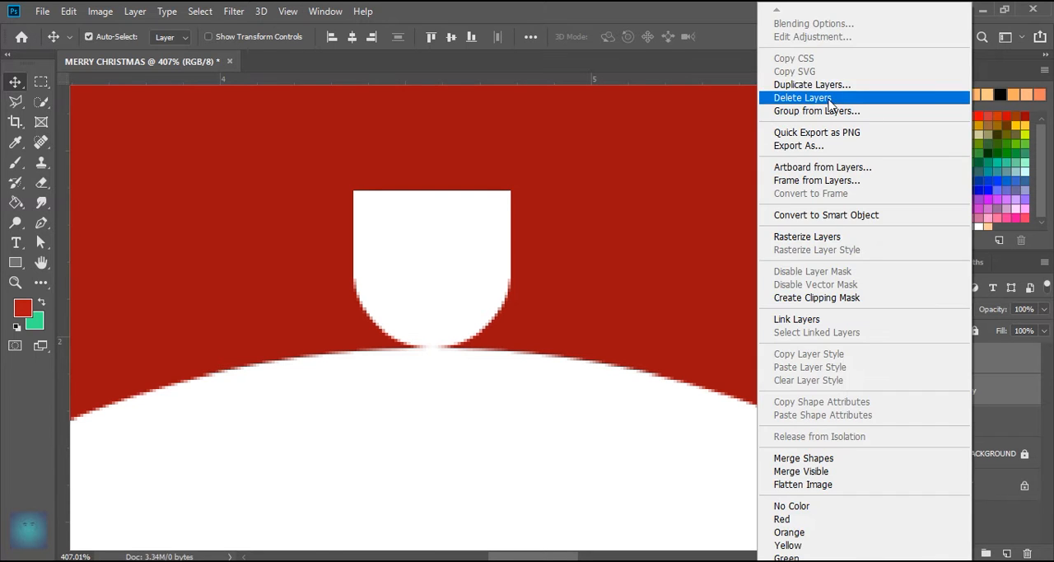
left_click(791, 83)
left_click(654, 148)
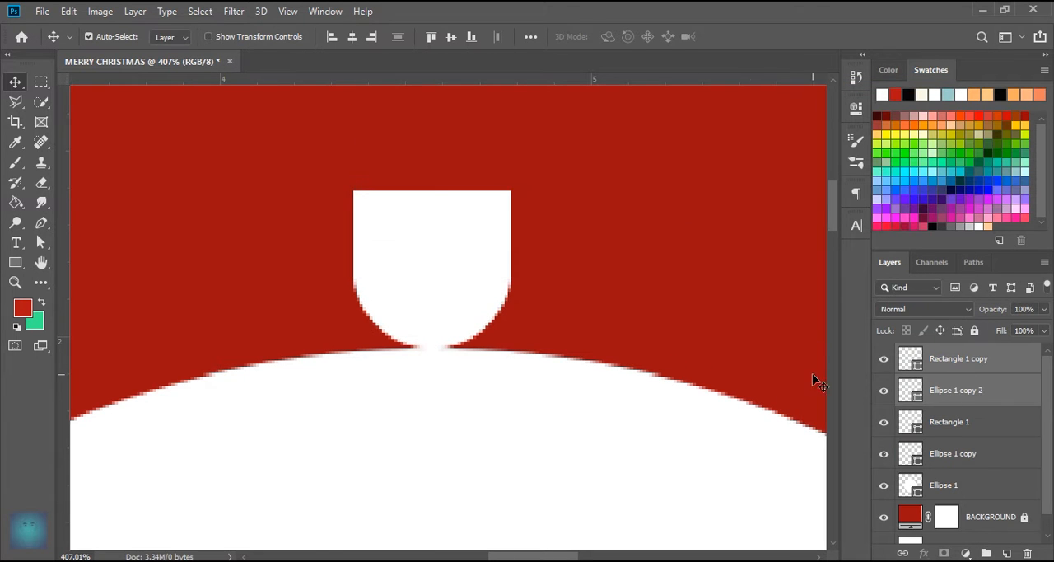
- Move the duplicated rectangle and circle directly against the left side of the original pair, at the same height
key("ctrl+t")
left_click_drag(489, 275, 333, 275)
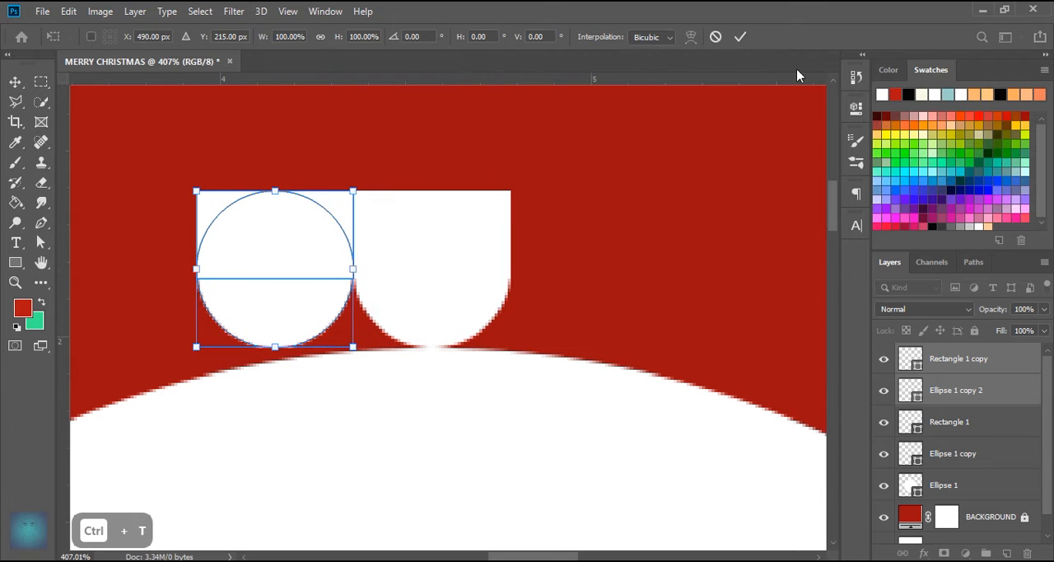
left_click(741, 36)
- Set the top-left corner radius of the left rectangle copy to 8 px
left_click(906, 369)
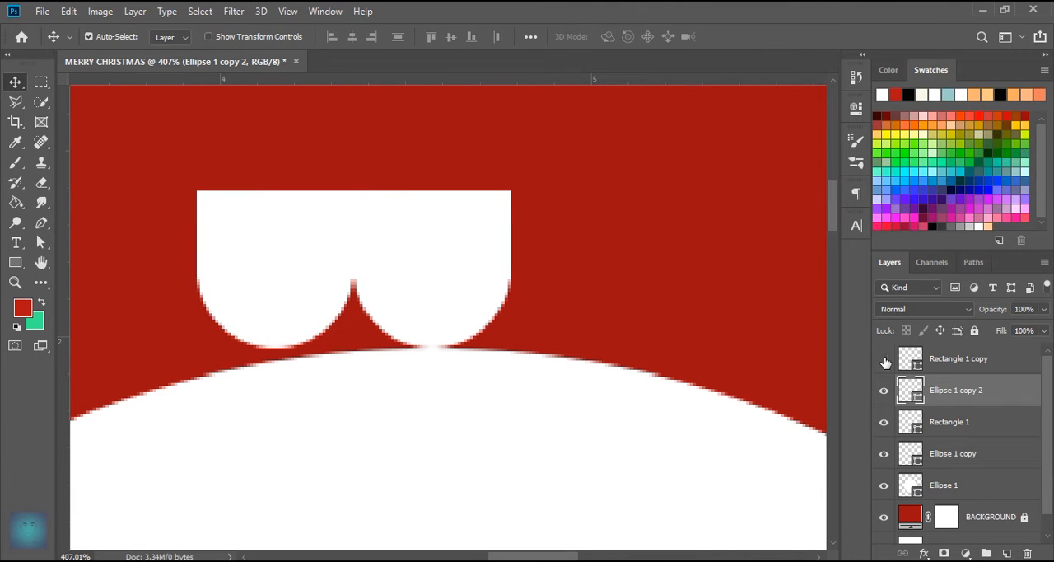
left_click(909, 362)
left_click(856, 107)
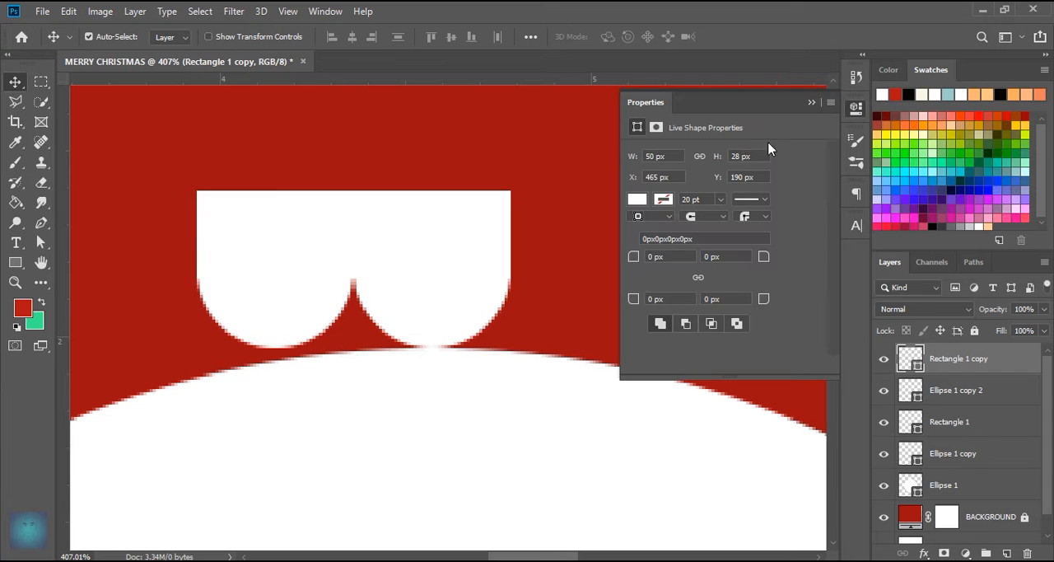
left_click_drag(630, 257, 635, 259)
type("8")
key("Return")
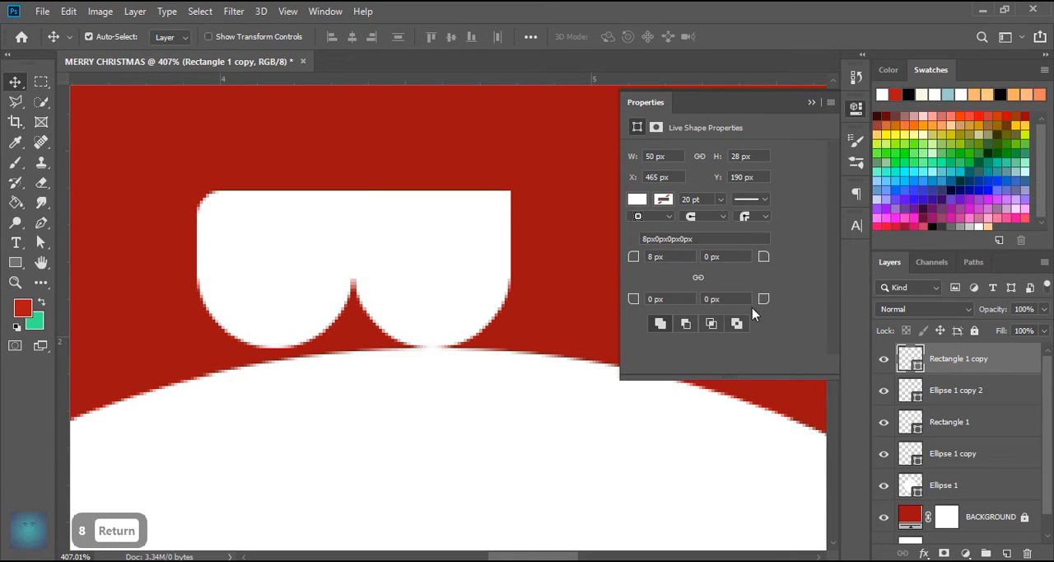
left_click(811, 103)
- Duplicate the left rounded rectangle and circle, flip the copies horizontally, and place them against the right side of the middle pair
left_click(956, 391)
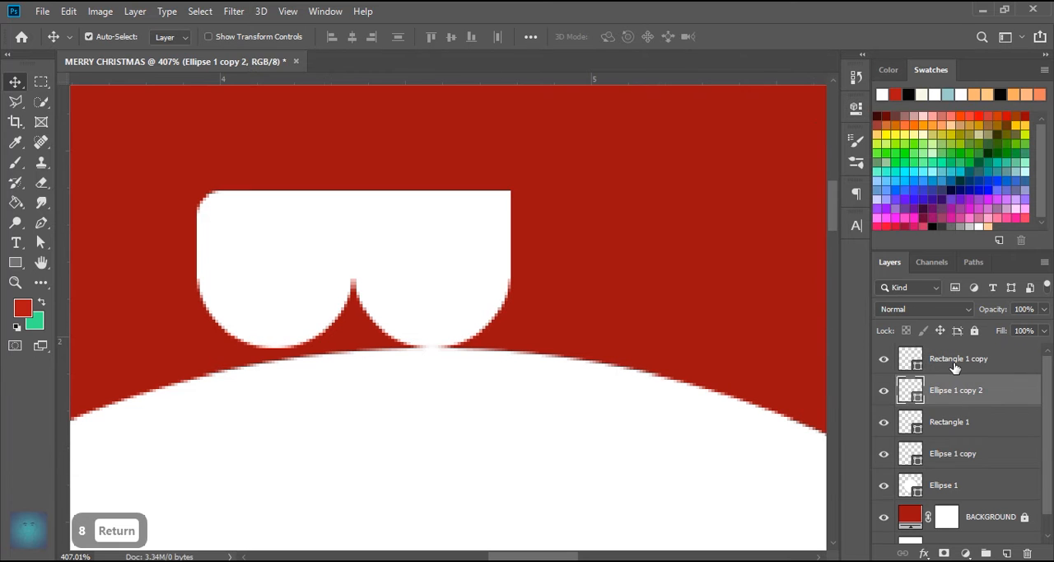
left_click(953, 363, "shift")
key("ctrl+j")
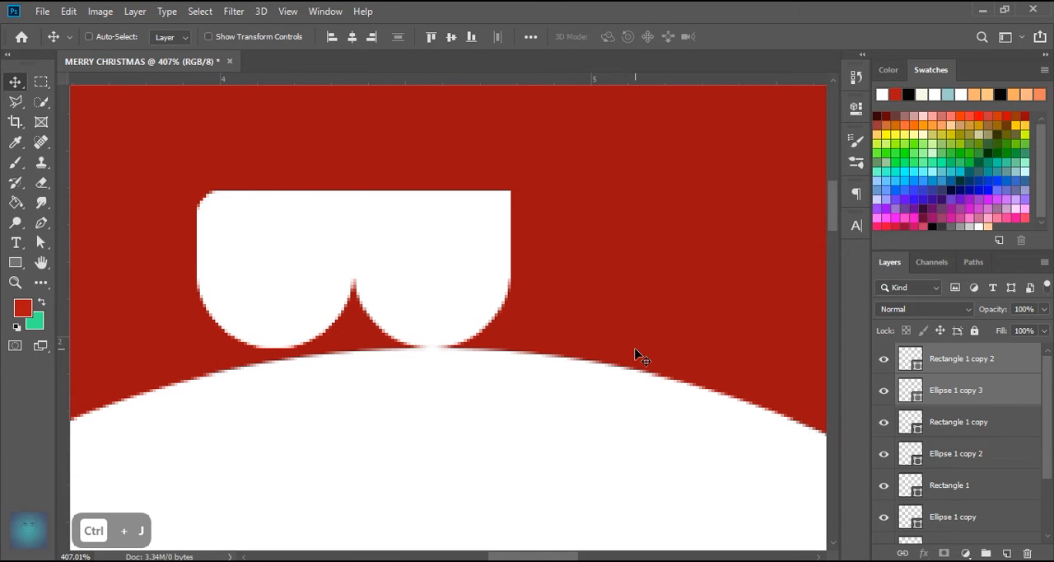
key("ctrl+t")
right_click(294, 255)
left_click(326, 441)
left_click_drag(299, 289, 582, 274)
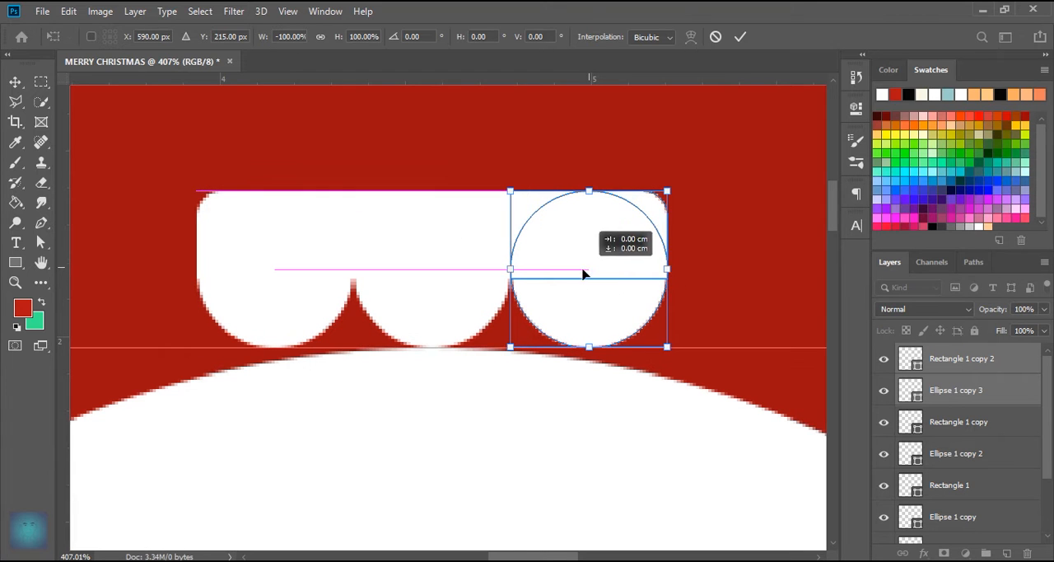
left_click(740, 36)
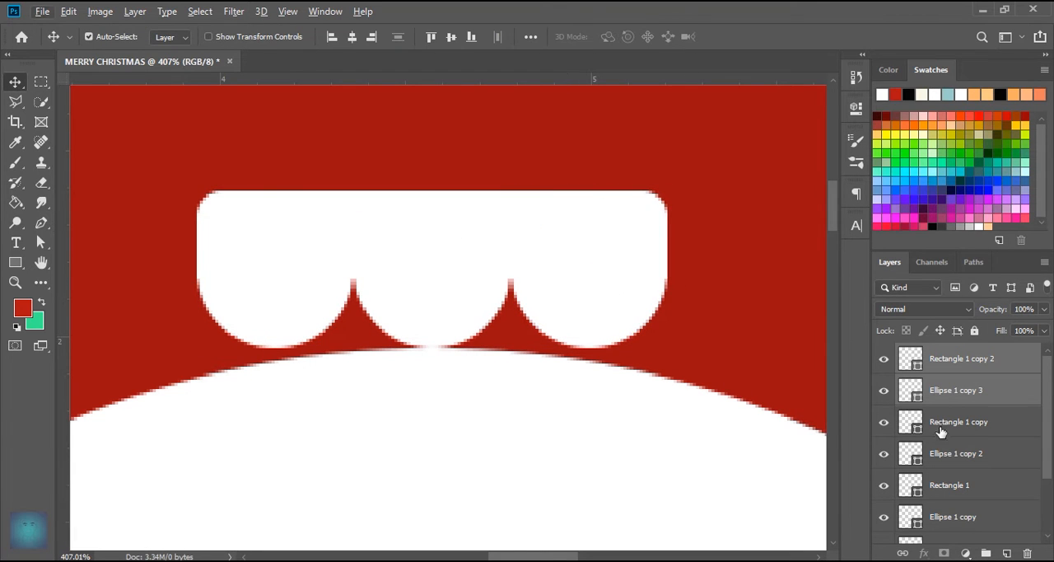
- Merge all the rectangle and small circle layers of the ornament cap into one shape layer
scroll(945, 431, "down", 2)
left_click(957, 465)
scroll(979, 460, "up", 2)
left_click(970, 367, "shift")
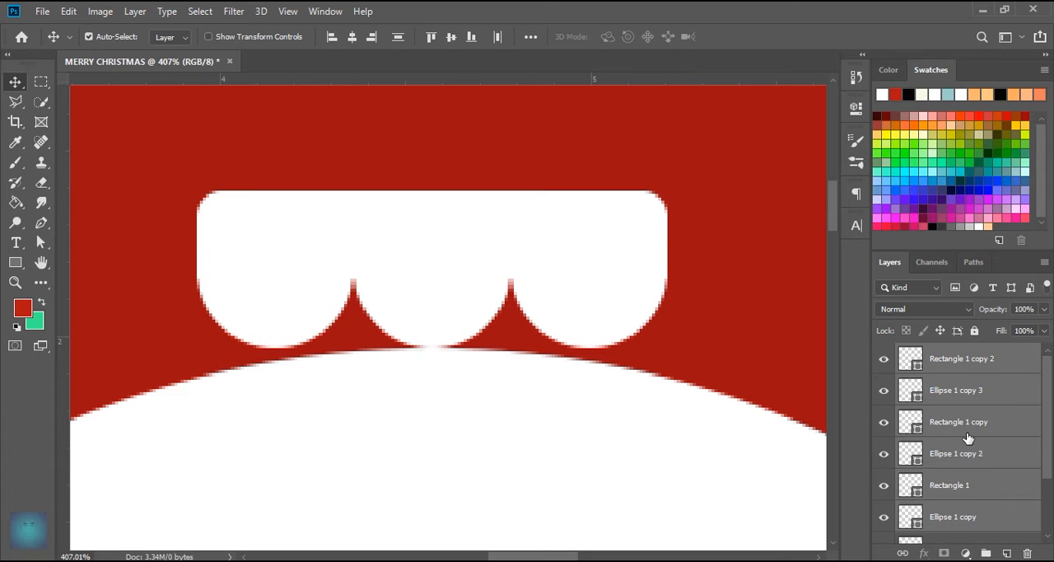
key("ctrl+e")
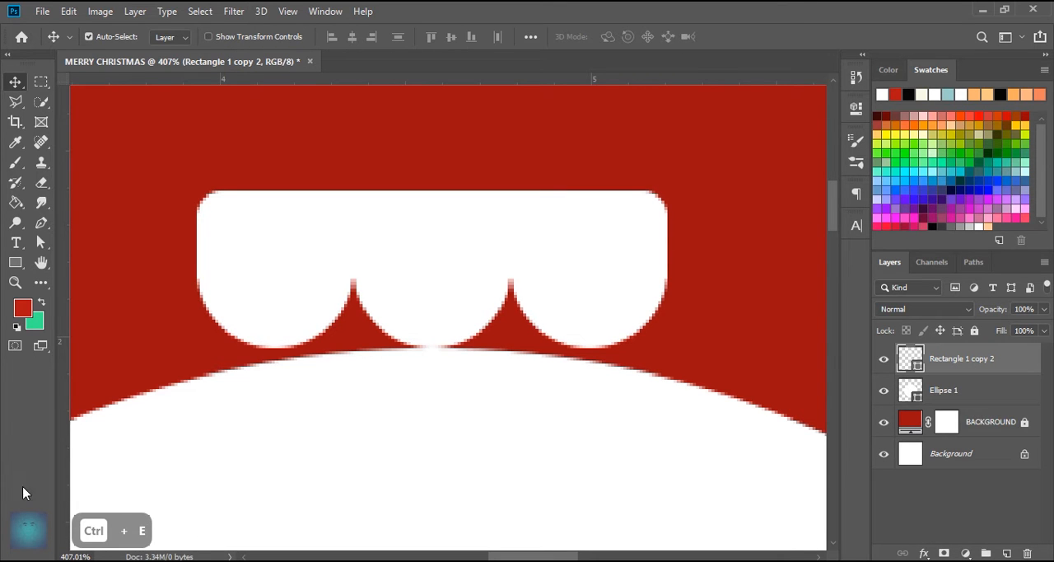
- Lower the merged ornament cap slightly so its scalloped bottom overlaps the top of the white ball
left_click_drag(453, 348, 452, 294)
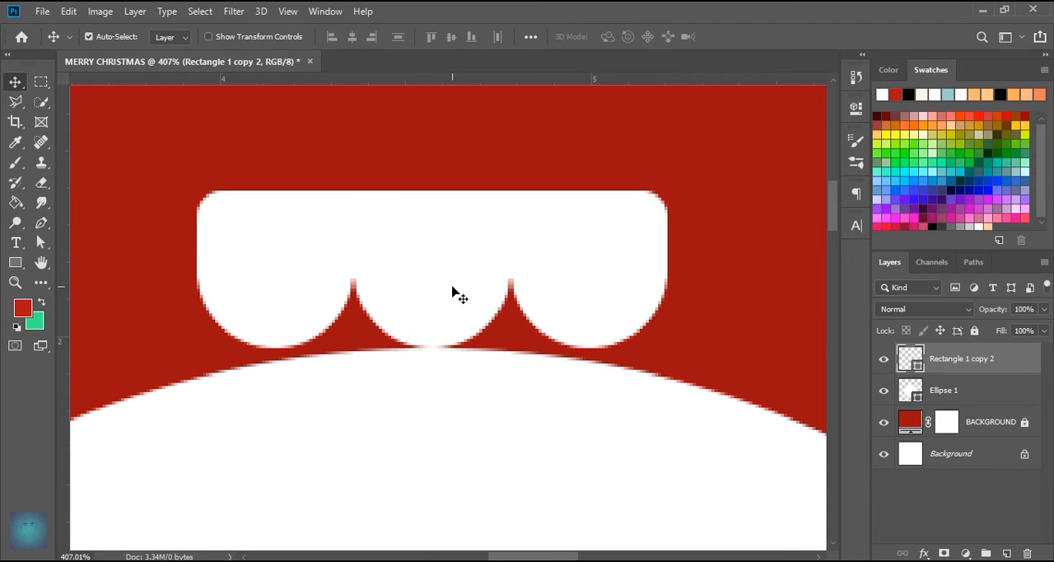
key("Down")
key("Down")
key("Down")
key("Down")
key("Down")
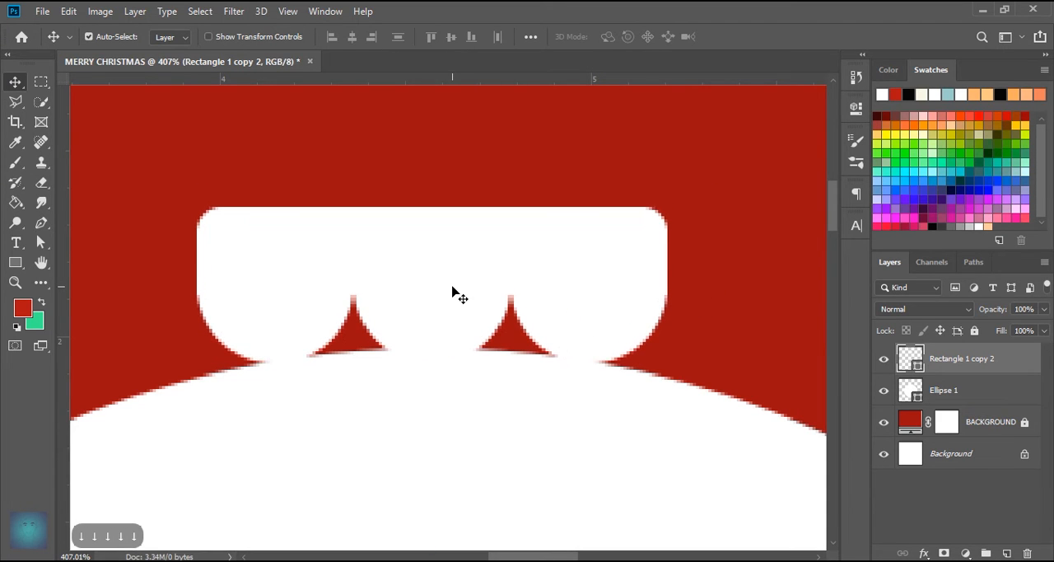
scroll(452, 290, "down", 4)
scroll(470, 289, "up", 3)
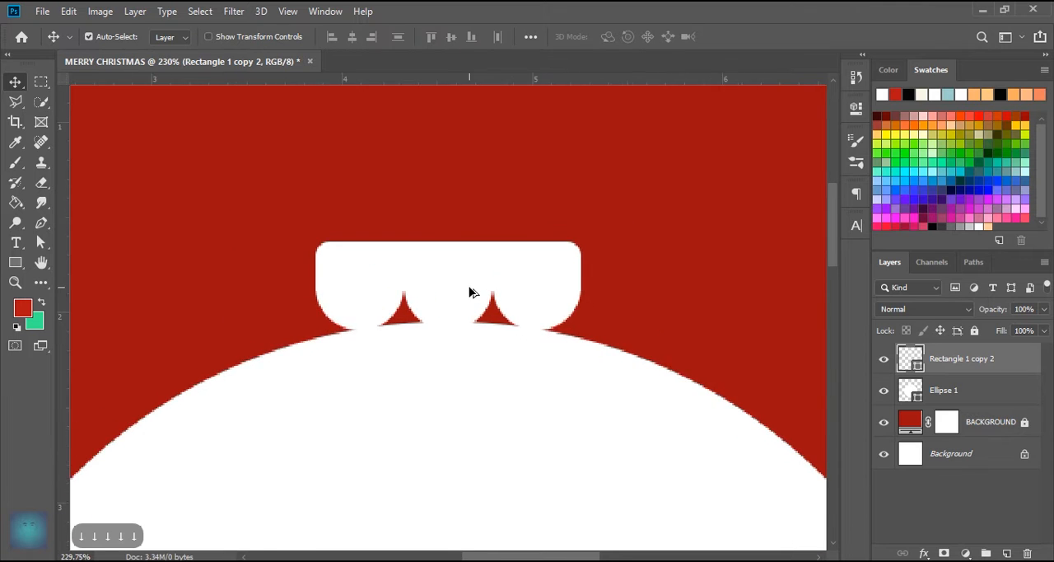
- Rename the merged ornament cap layer as SHAPE
scroll(466, 262, "up", 2)
double_click(962, 358)
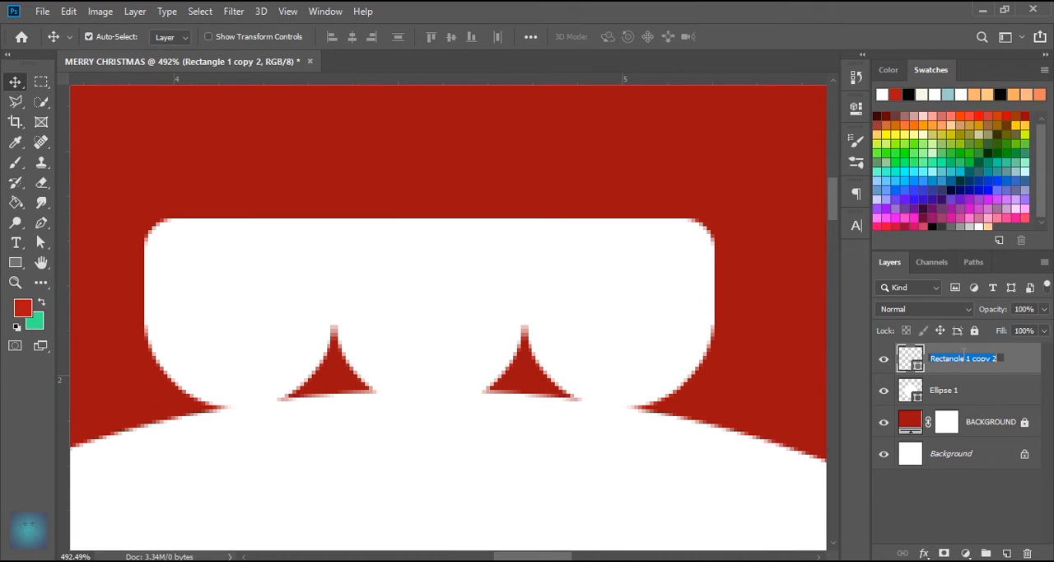
type("SHAPE")
key("Return")
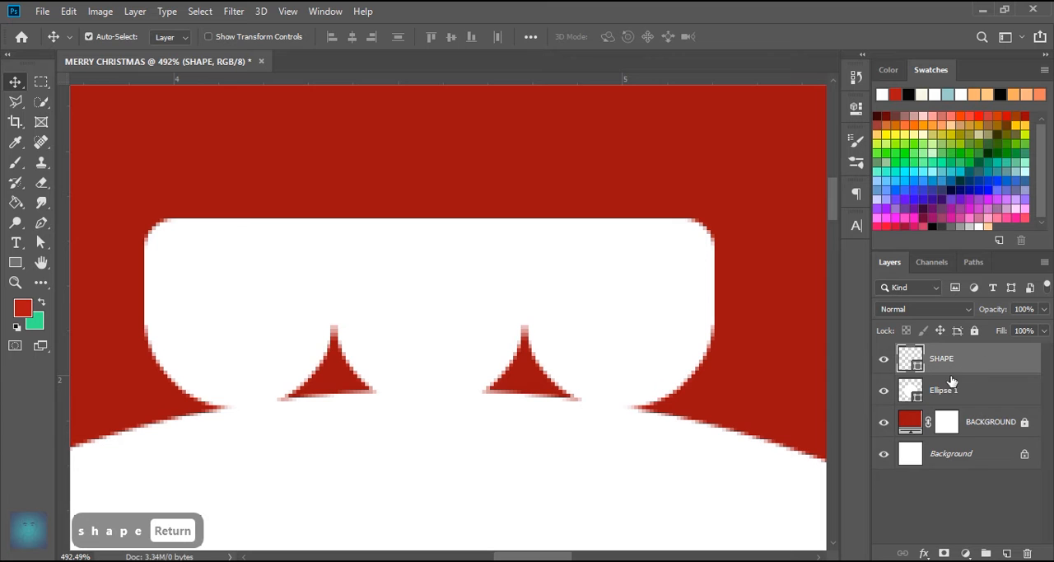
- Draw a circle about 18 px wide above the cap with no fill and a white 2 pt stroke
left_click_drag(15, 261, 112, 294)
left_click_drag(452, 123, 519, 193)
left_click(659, 225)
left_click(639, 307)
left_click(636, 225)
left_click(647, 253)
left_click(706, 223)
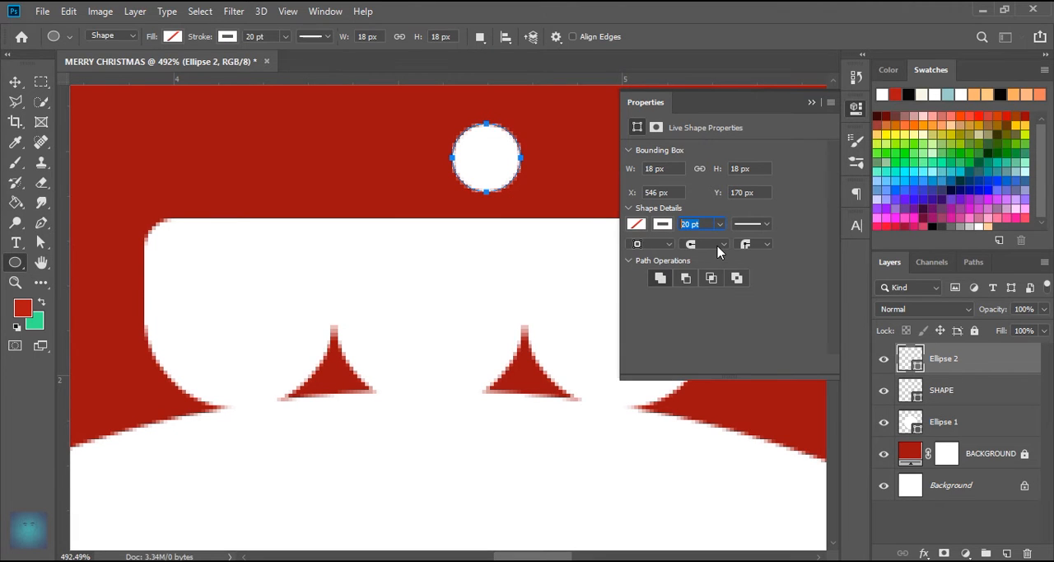
type("2")
key("Return")
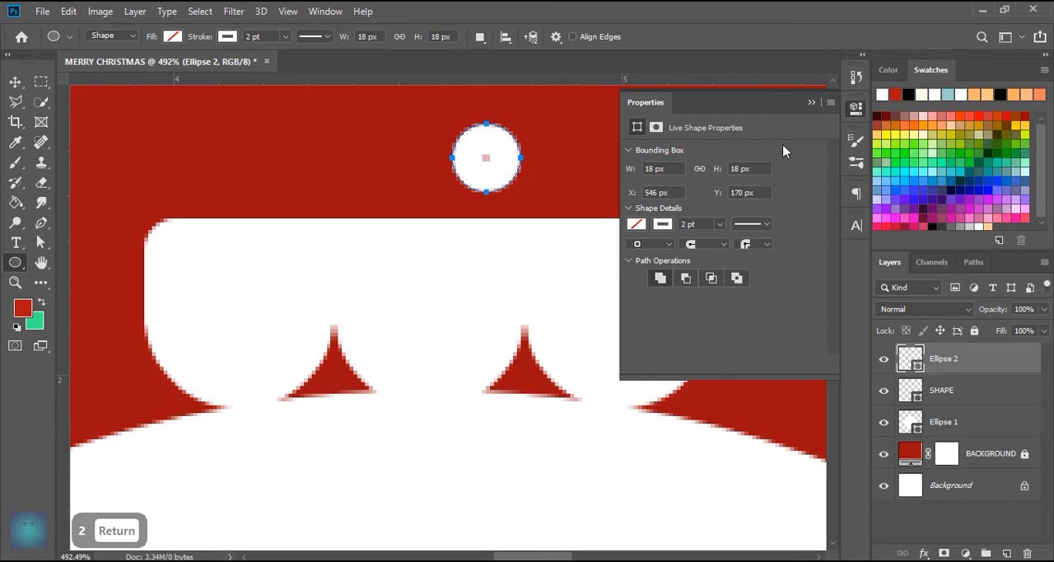
left_click(811, 102)
- Enlarge the small circle to about 339% and rest it on the top edge of the cap
left_click(15, 82)
scroll(409, 204, "down", 5)
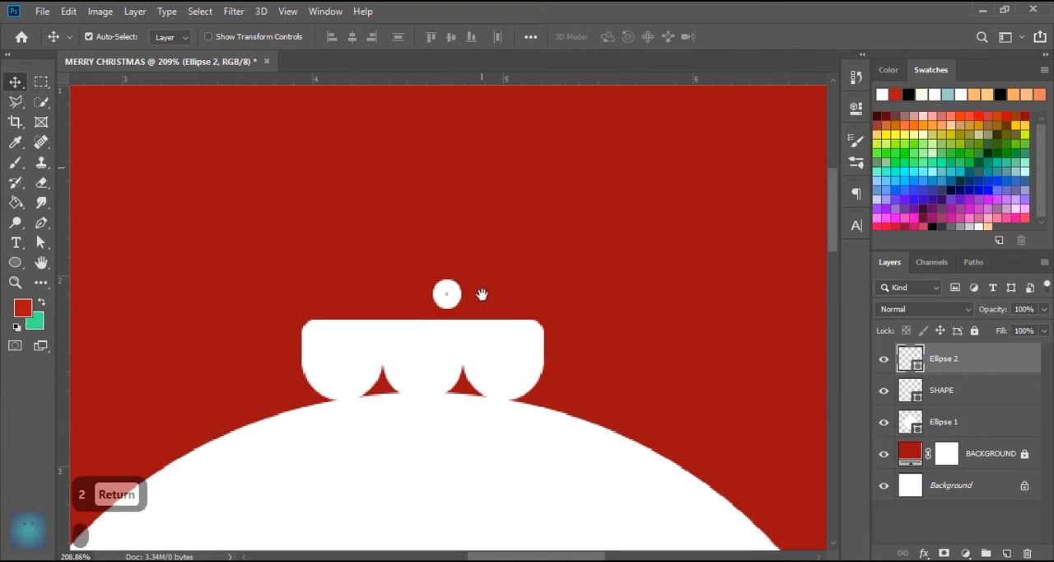
key("ctrl+t")
left_click_drag(447, 324, 455, 264)
left_click_drag(472, 326, 453, 337)
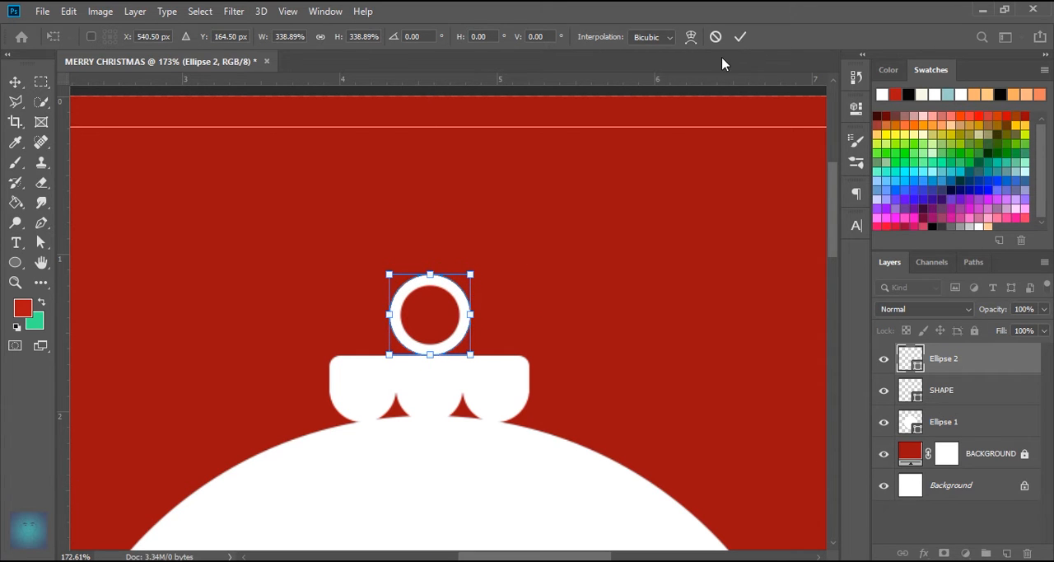
left_click(740, 36)
- Set the ring's width and height to 70 px and centre it on the top edge of the cap
type("70")
key("Tab")
type("6")
key("BackSpace")
type("70")
key("Return")
left_click(812, 103)
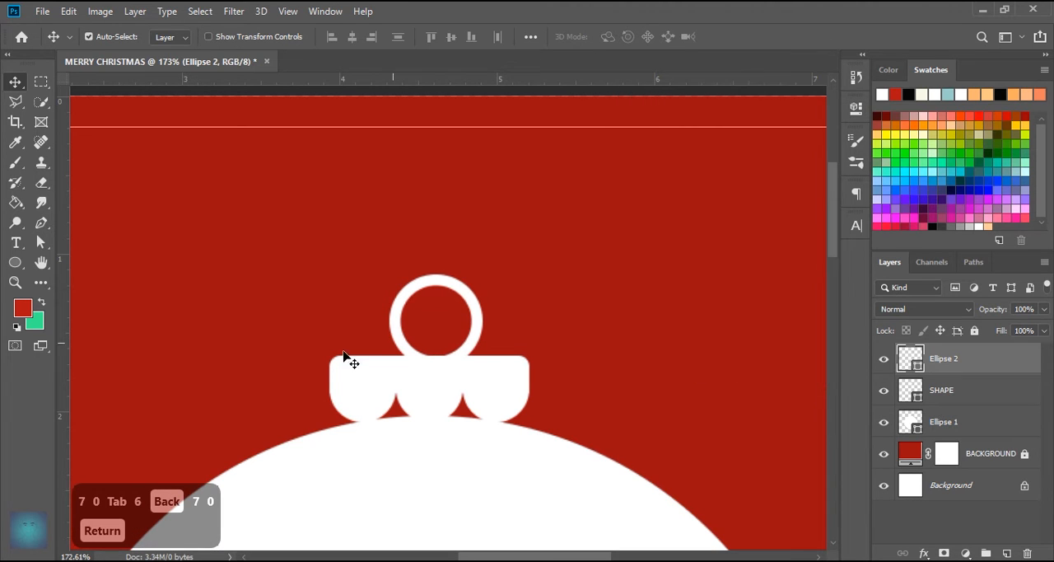
left_click_drag(478, 312, 468, 302)
scroll(472, 339, "down", 8)
scroll(468, 369, "down", 2)
scroll(459, 160, "up", 8)
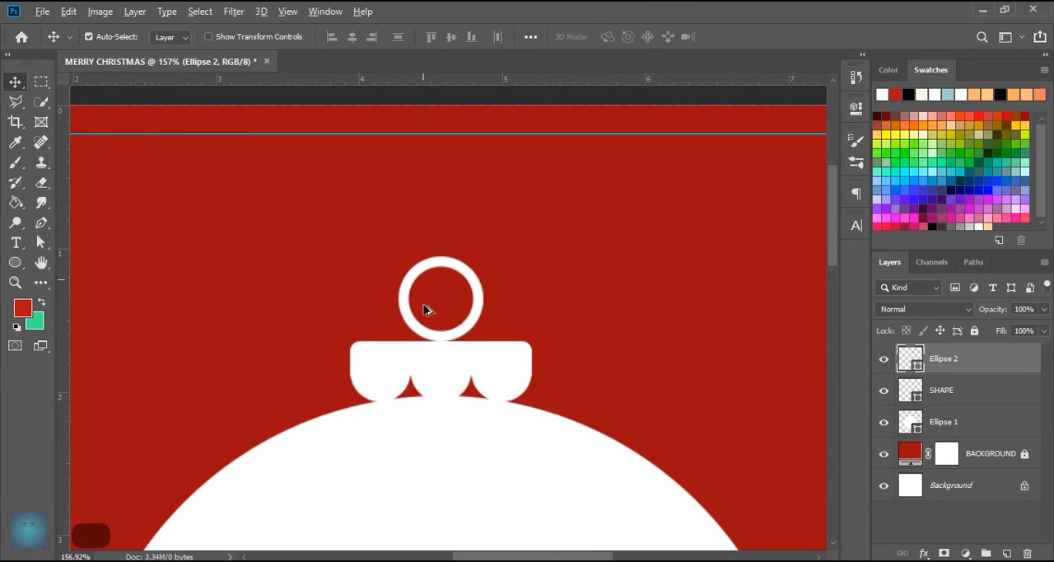
scroll(82, 272, "down", 1)
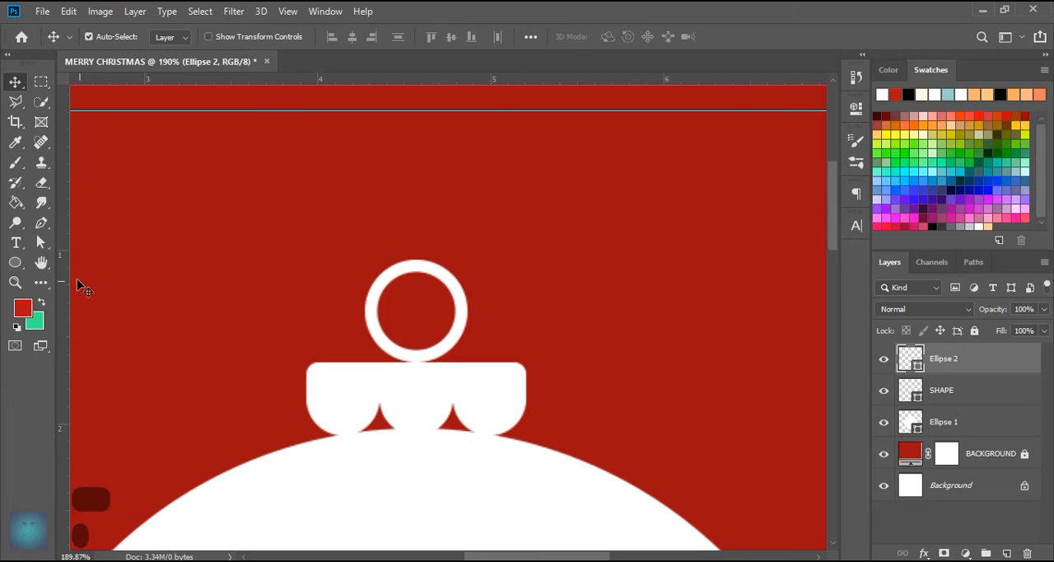
- Activate the Pen tool and set its drawing mode to Shape
left_click(40, 224)
left_click(111, 36)
left_click(113, 52)
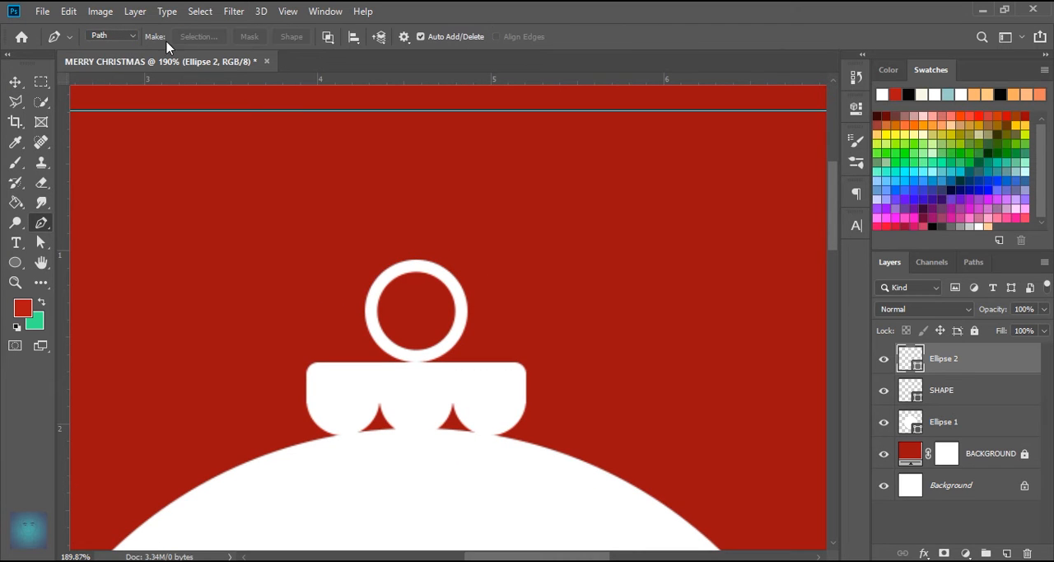
left_click(123, 36)
left_click(120, 38)
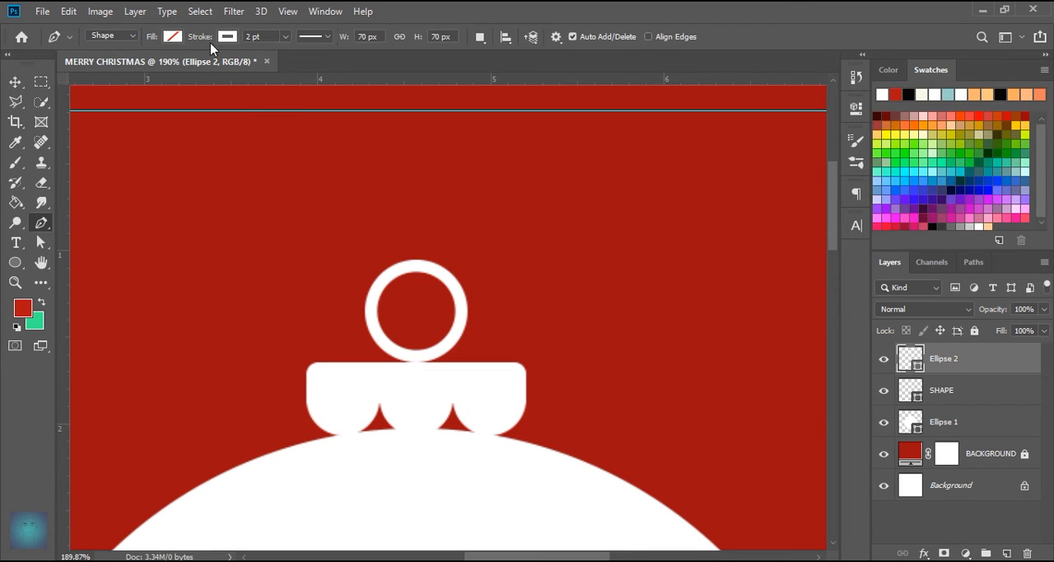
left_click(318, 41)
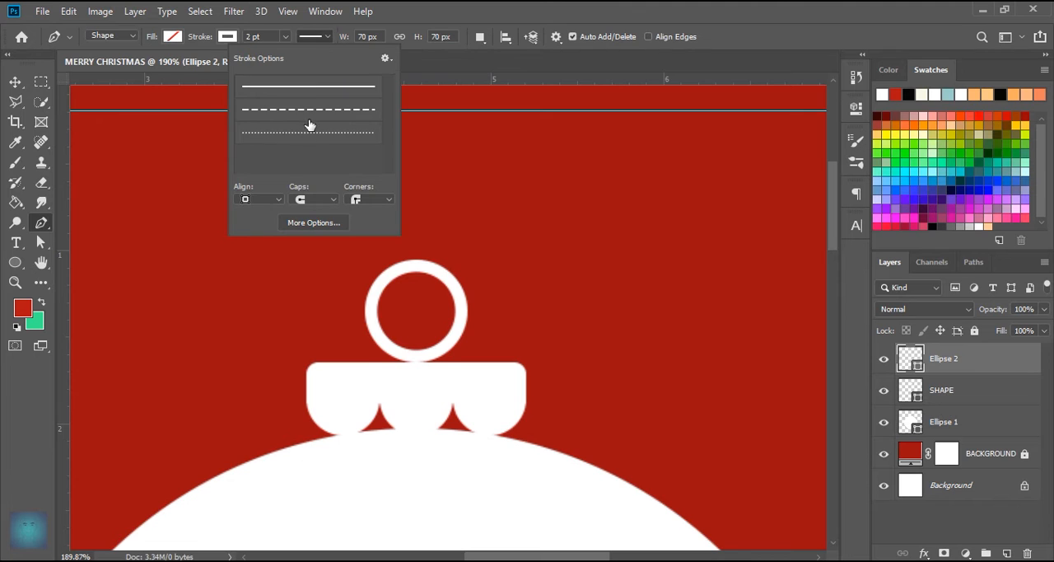
left_click(308, 132)
left_click(308, 86)
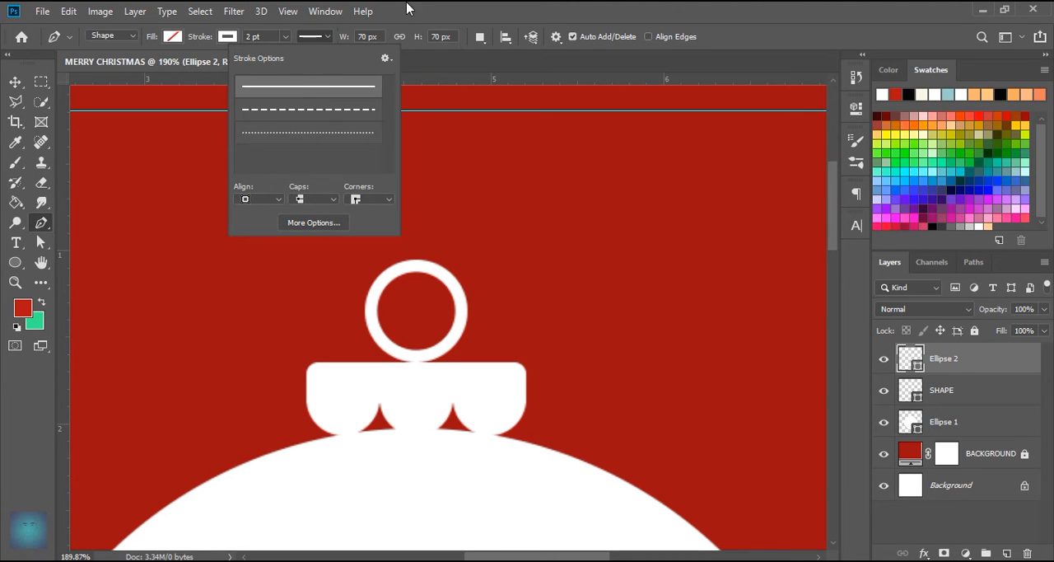
key("v")
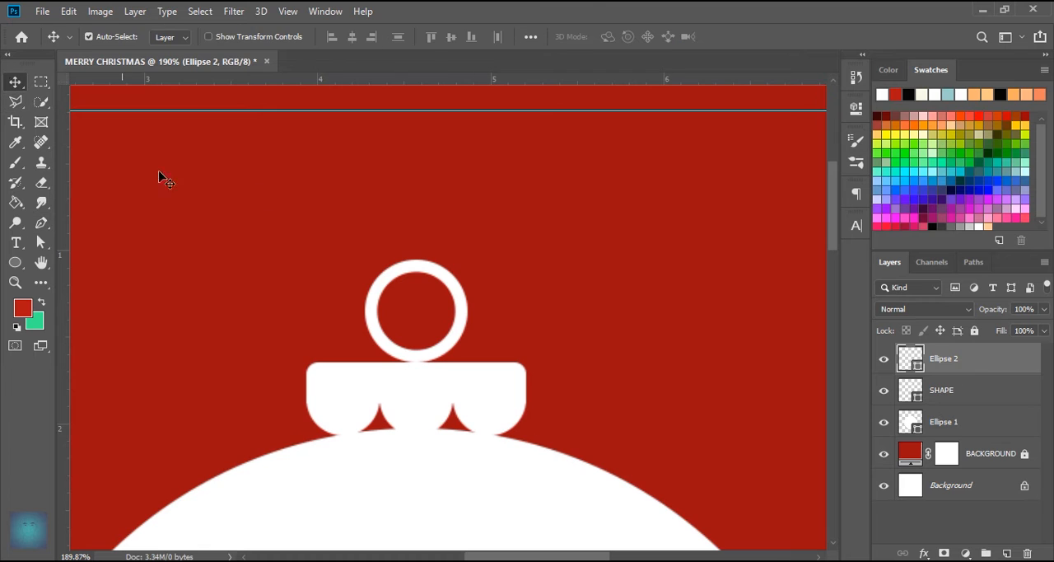
- With no layer selected, draw a vertical line about 94 px tall beside the ring and set its stroke to 2 pt
left_click(366, 198)
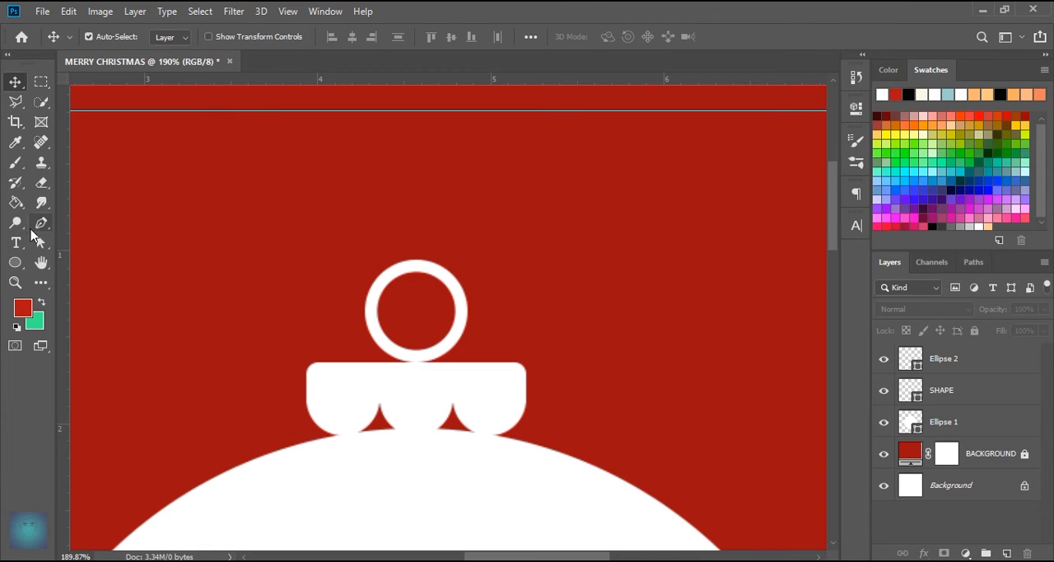
left_click(41, 223)
left_click(500, 240)
left_click(501, 103)
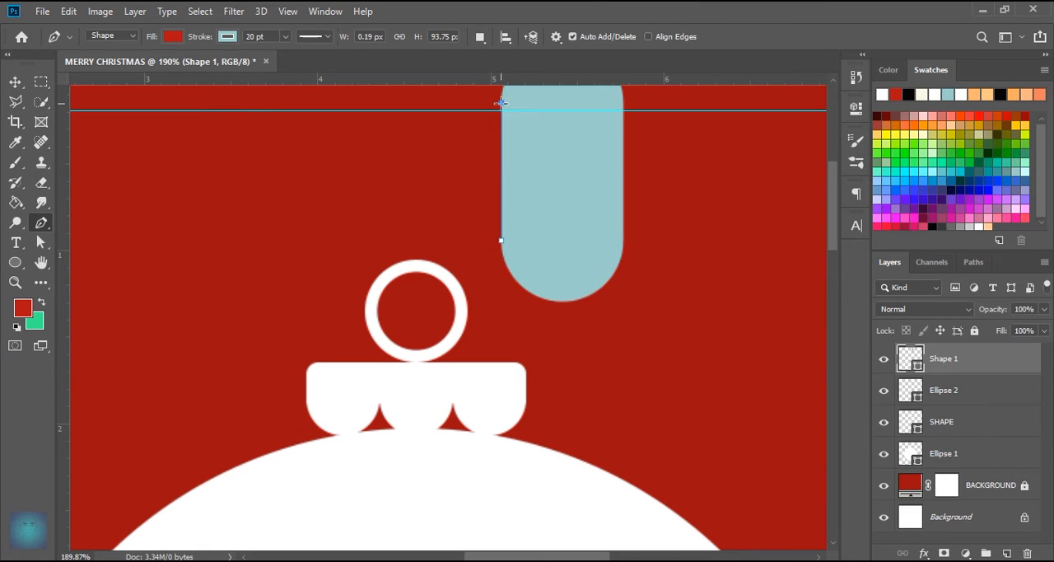
type("2")
key("Return")
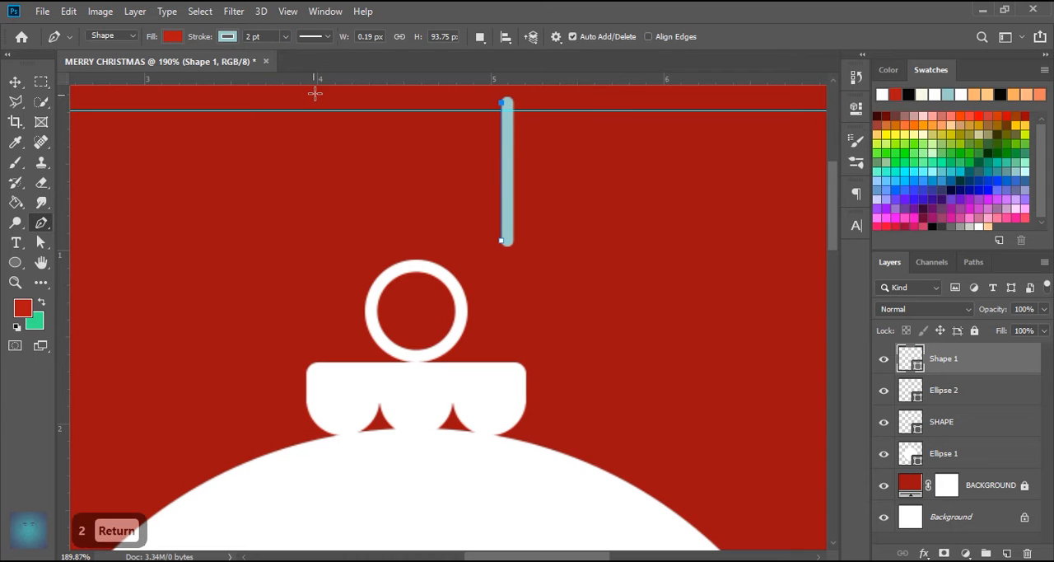
- Give the vertical line a dotted stroke style, no fill and a white stroke colour
left_click(315, 36)
left_click(311, 133)
left_click(177, 37)
left_click(108, 65)
left_click(225, 36)
left_click(151, 117)
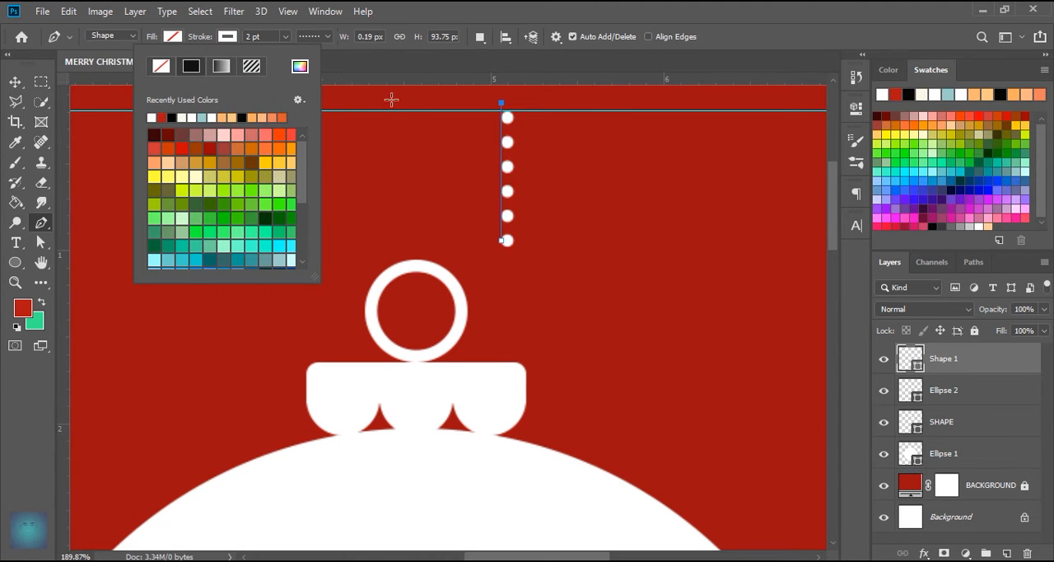
- Set the dotted line's gap to 1 and align its stroke to the centre of the path
left_click(328, 36)
left_click(314, 222)
double_click(455, 237)
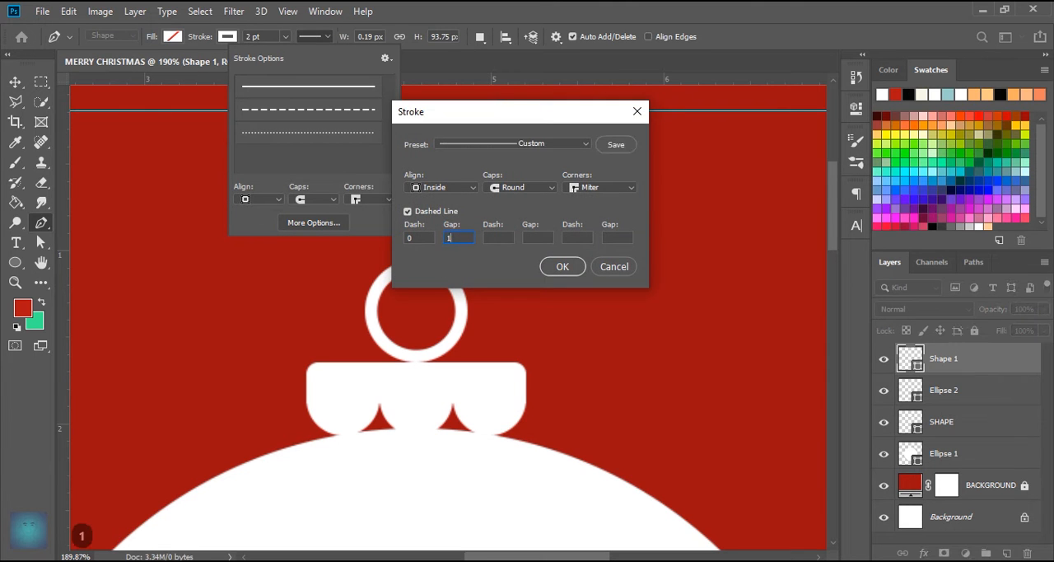
key("Return")
left_click(262, 199)
left_click(252, 227)
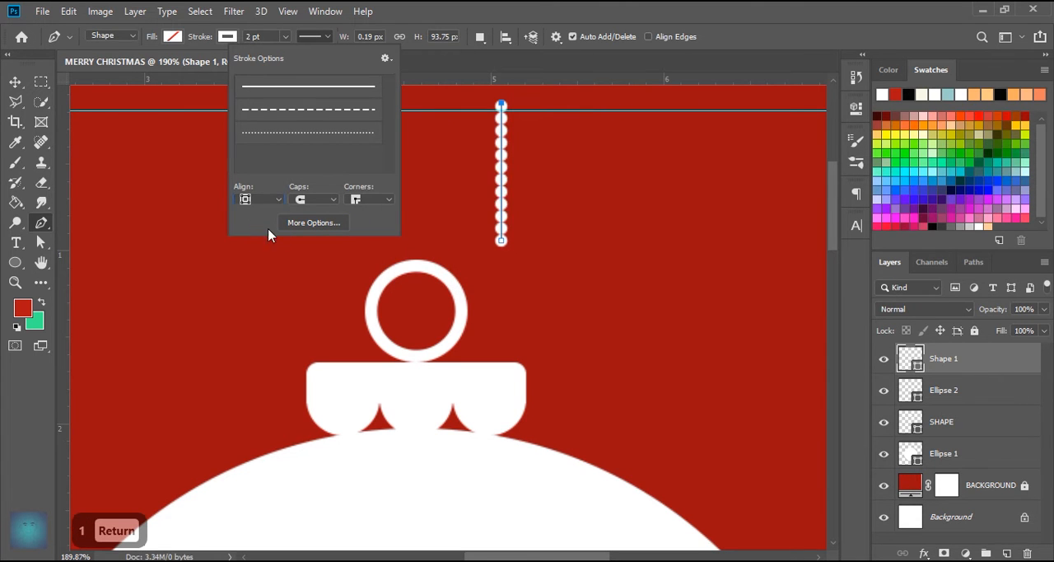
left_click(552, 62)
left_click(16, 81)
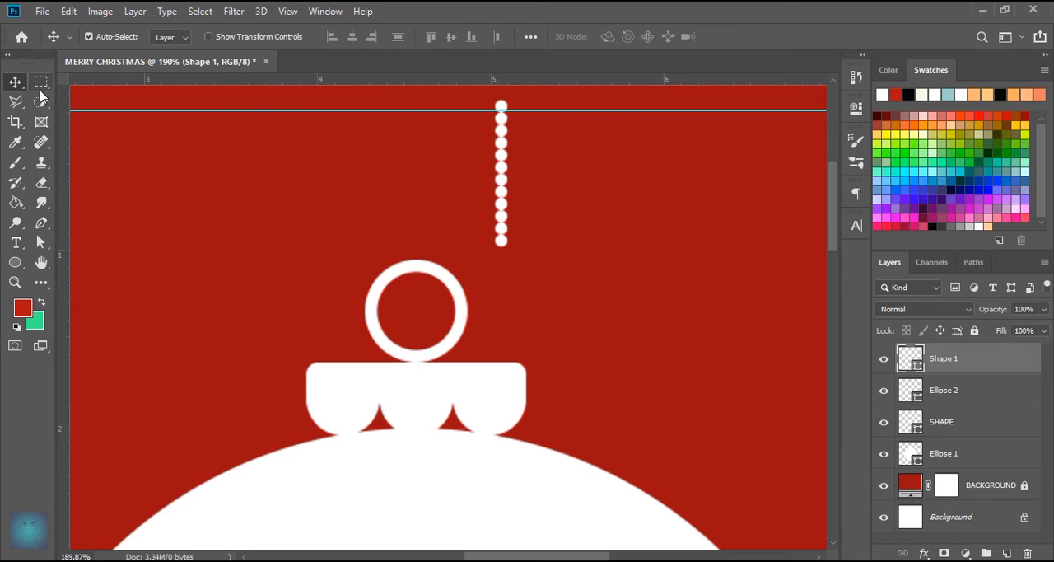
- Move the beaded line above the ring, centre it horizontally and lower it until it touches the ring's top
left_click_drag(507, 224, 419, 239)
key("Down")
key("Down")
key("Down")
key("Down")
- Extend the beaded line's upper anchor point straight up beyond the top edge of the canvas
scroll(416, 127, "up", 2)
left_click_drag(417, 133, 416, 277)
left_click(42, 223)
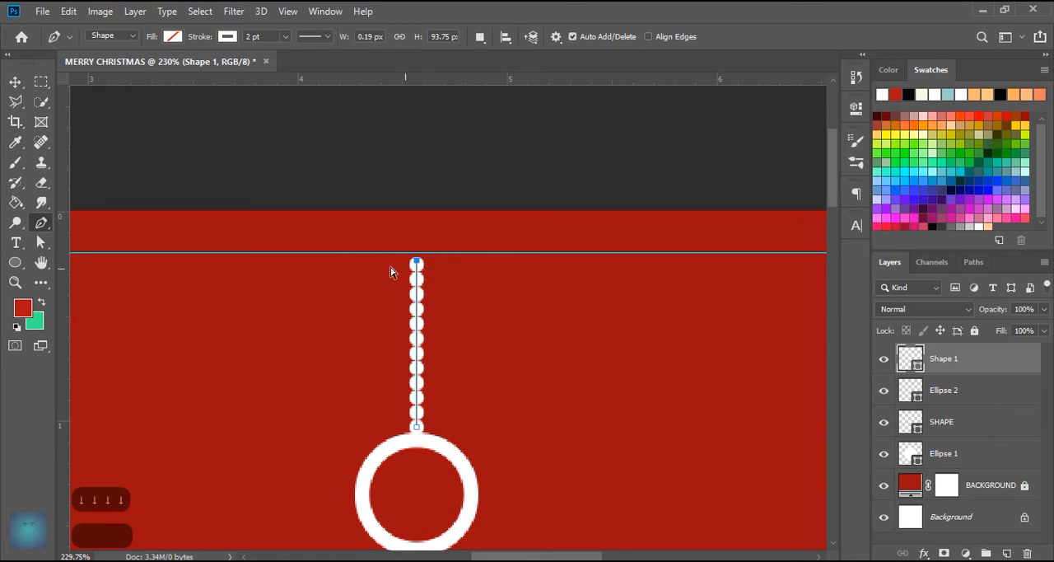
left_click_drag(401, 244, 434, 275)
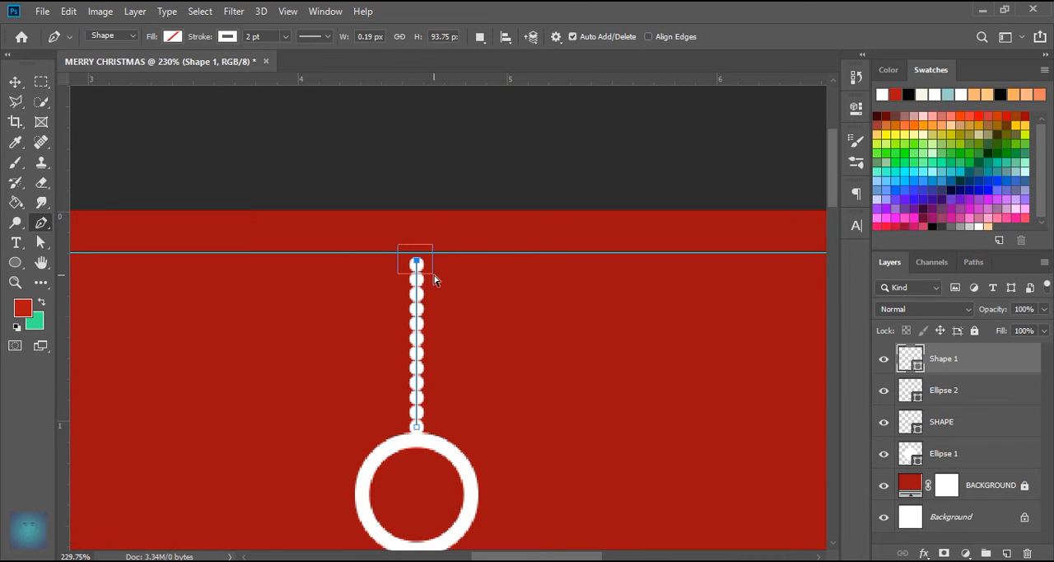
left_click_drag(415, 214, 417, 213)
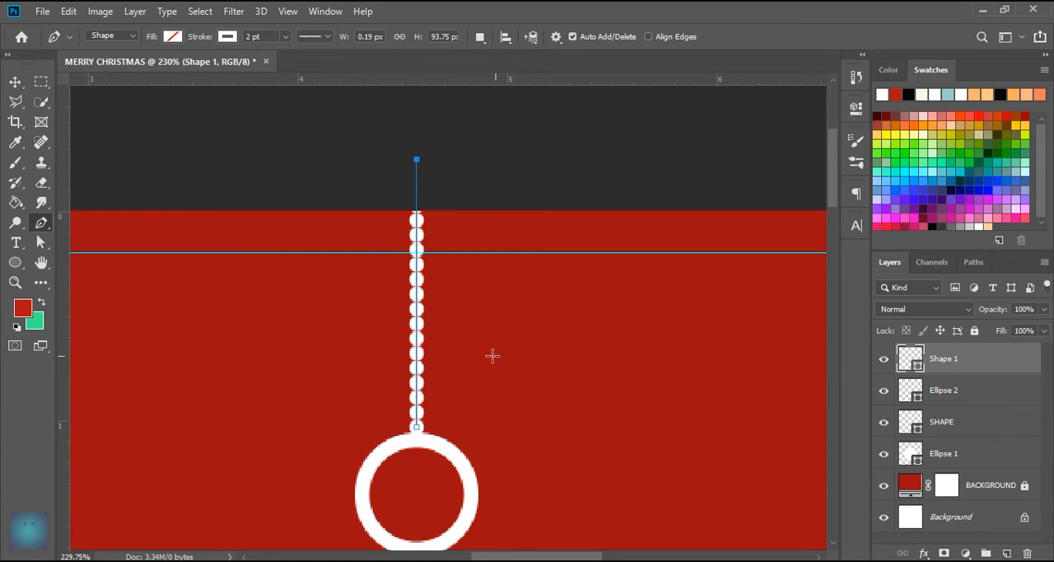
key("v")
scroll(510, 345, "down", 3)
left_click(435, 417)
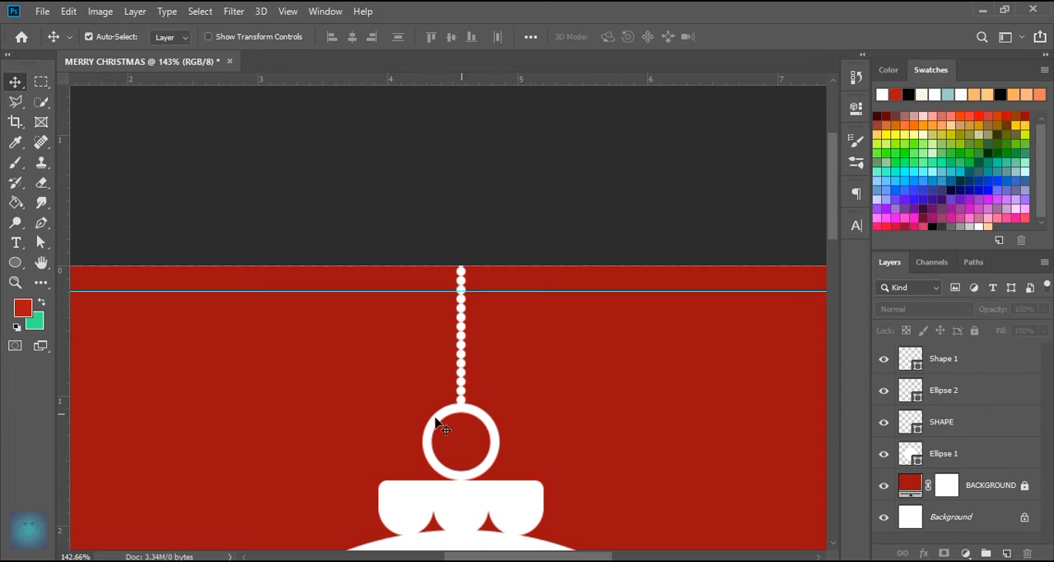
- Group the beaded line and ring layers and name the group ELEMENT
scroll(435, 418, "up", 3)
left_click(972, 354)
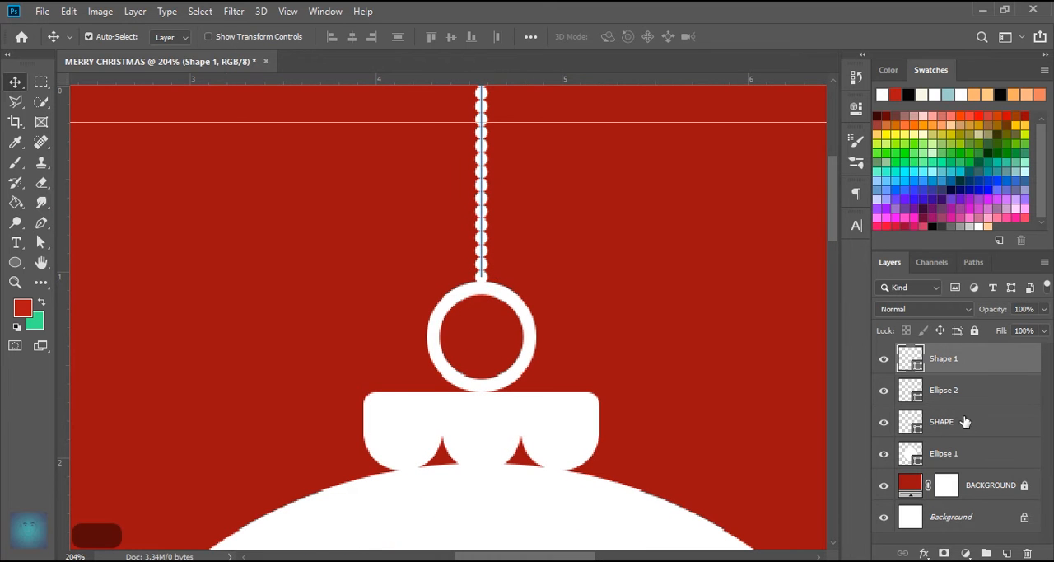
left_click(971, 436, "shift")
left_click(534, 356)
left_click(961, 393)
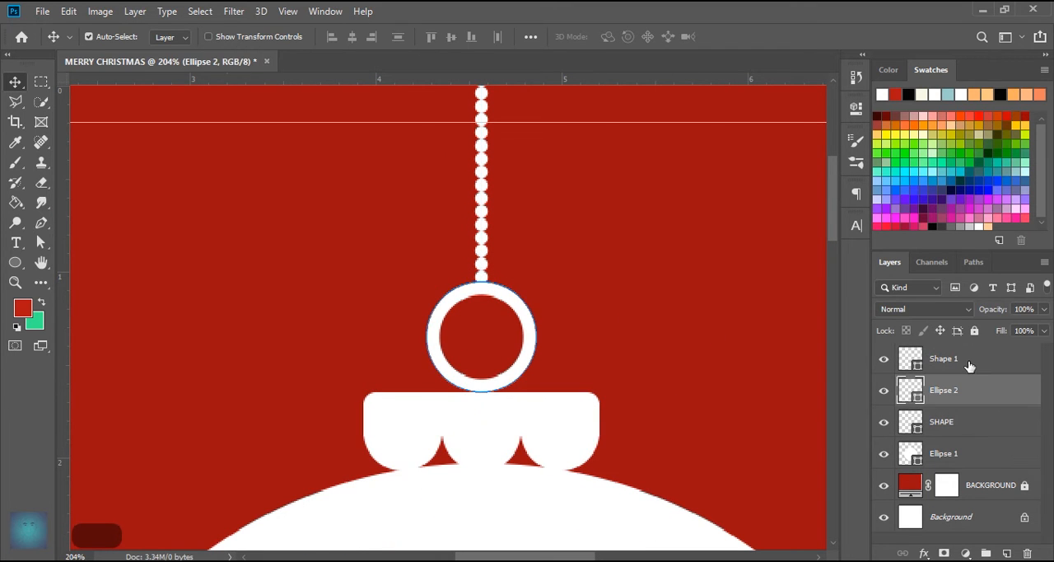
left_click(966, 362, "shift")
left_click_drag(953, 403, 985, 552)
double_click(938, 353)
type("ELEMENT")
key("Return")
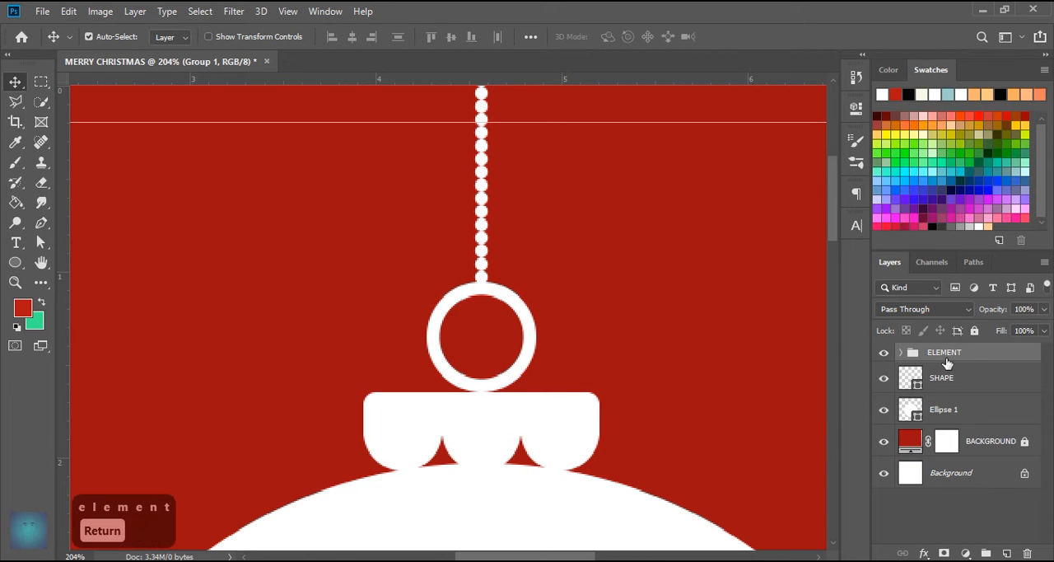
- Rename the large white ball's layer as MASK
scroll(552, 348, "down", 3)
scroll(531, 238, "down", 3)
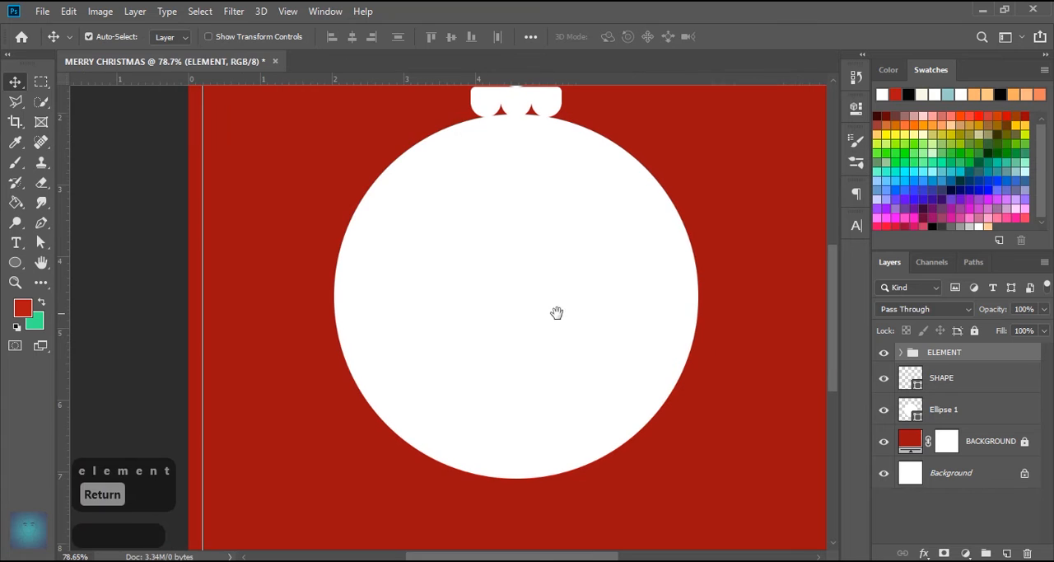
left_click(558, 311)
type("MA")
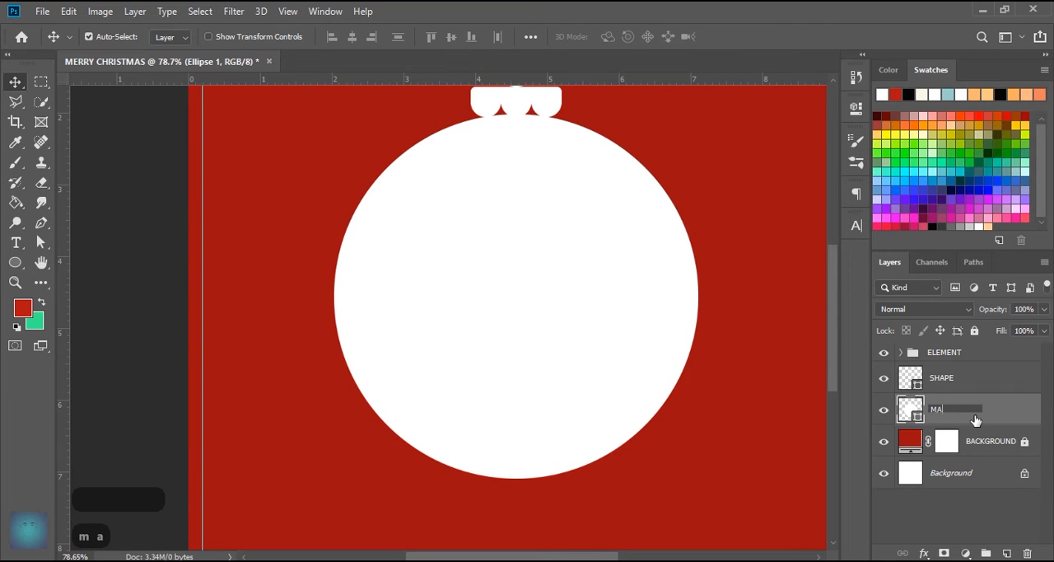
type("SK")
key("Return")
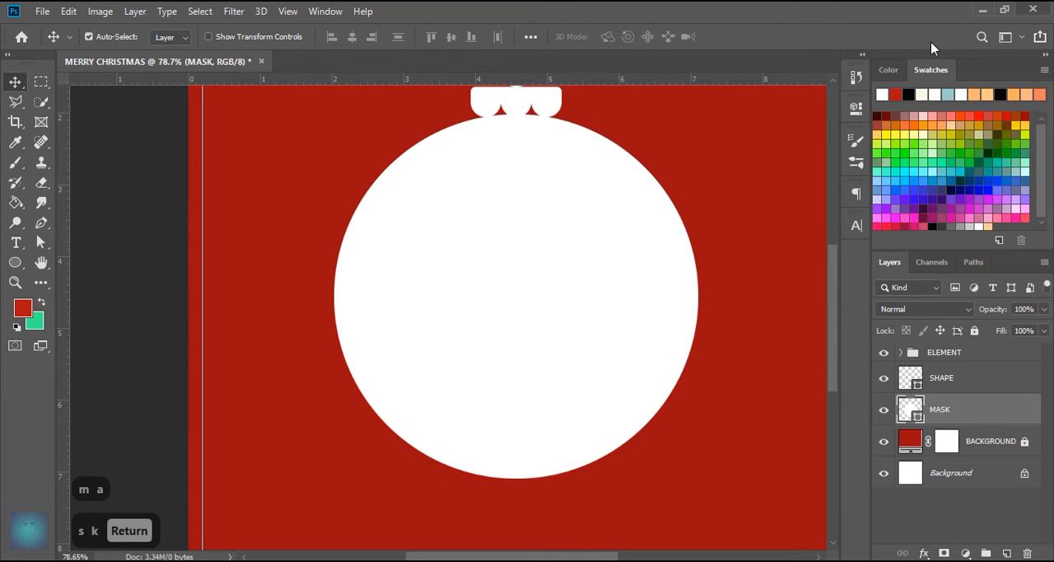
- Place the pine treeline silhouette image into the design directly above the MASK layer
key("alt+Tab")
left_click_drag(682, 306, 332, 294)
scroll(568, 317, "down", 3)
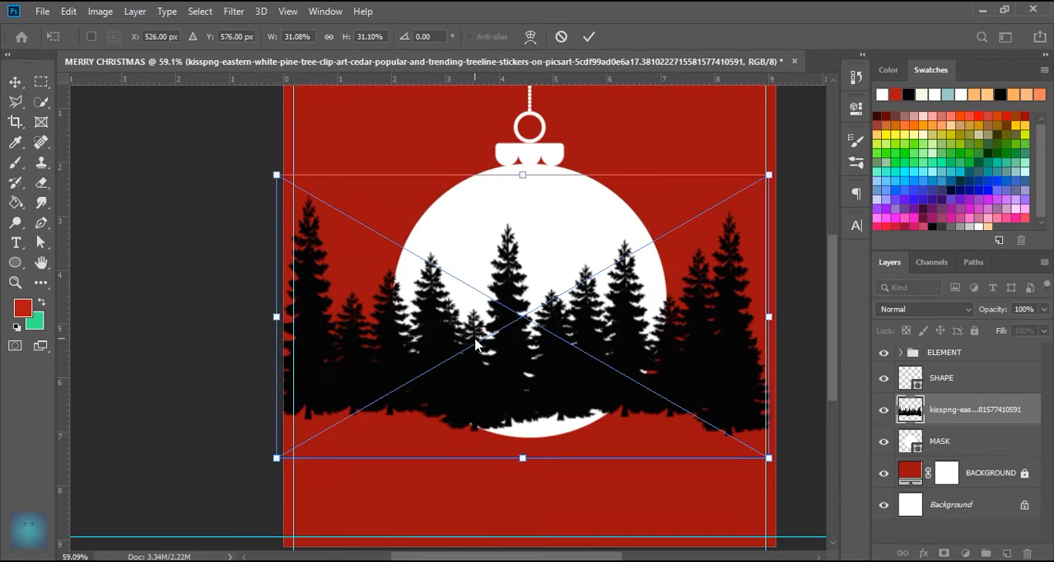
- Scale the treeline to about 37% and position it so the trees cover the lower part of the white ball
left_click_drag(475, 344, 562, 371)
left_click_drag(609, 204, 606, 173)
left_click_drag(703, 426, 514, 432)
mouse_move(613, 435)
left_mouse_down()
mouse_move(604, 418)
mouse_move(635, 435)
mouse_move(598, 435)
left_mouse_up()
left_click_drag(701, 335, 735, 334)
left_click_drag(693, 373, 664, 375)
key("Down")
key("Down")
key("Down")
key("Down")
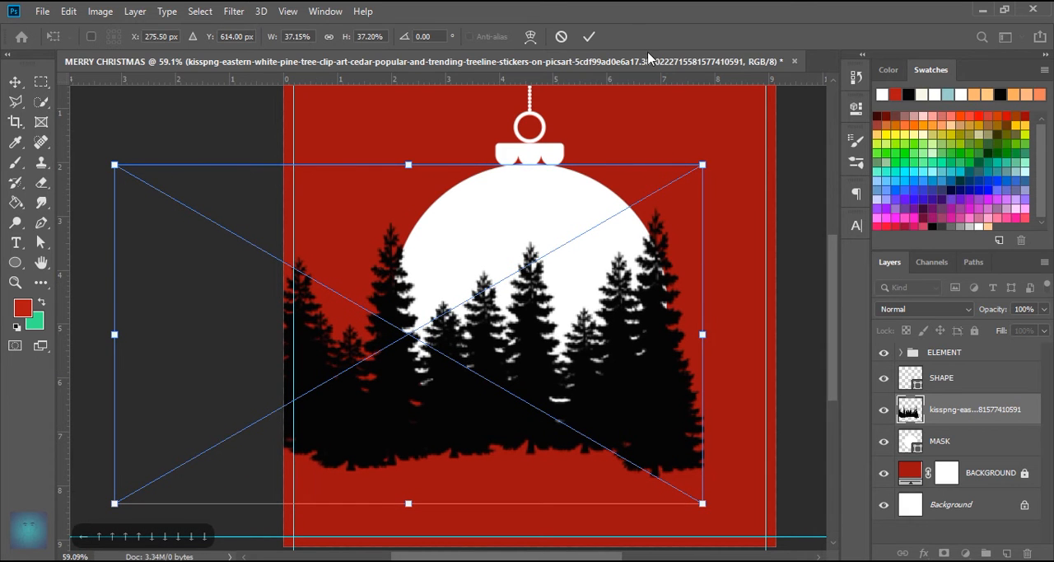
key("Return")
- Add a layer mask to the MASK layer, then load the treeline's outline as a selection and hide the treeline layer
left_click(947, 449)
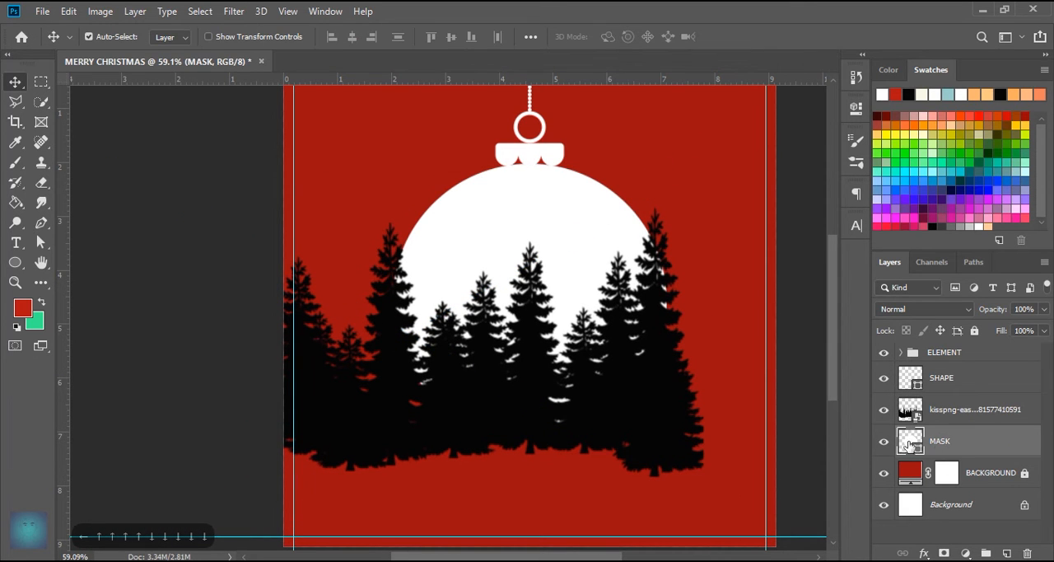
left_click(943, 553)
left_click(908, 416)
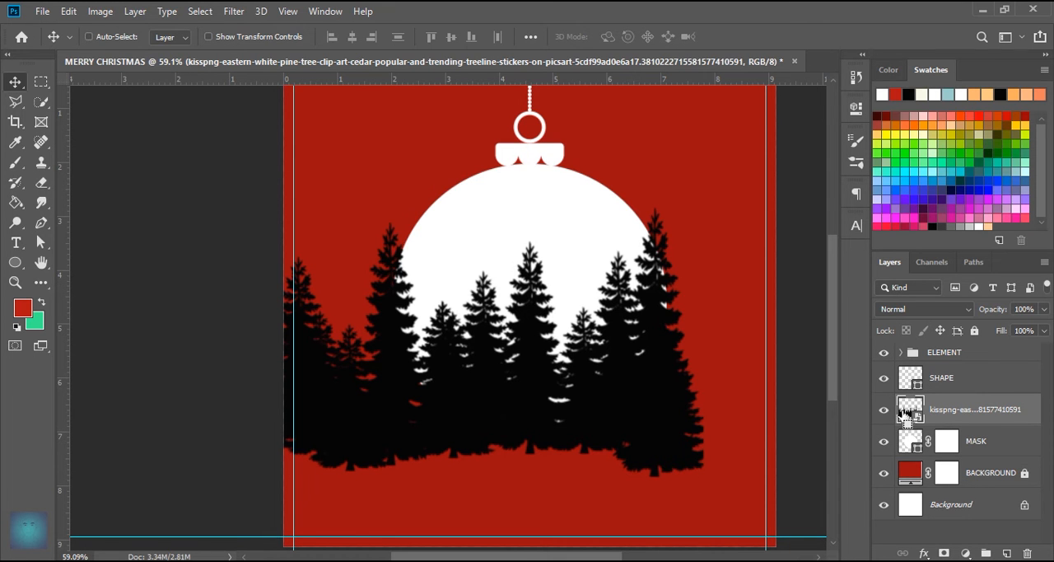
left_click(909, 409, "ctrl")
left_click(884, 409)
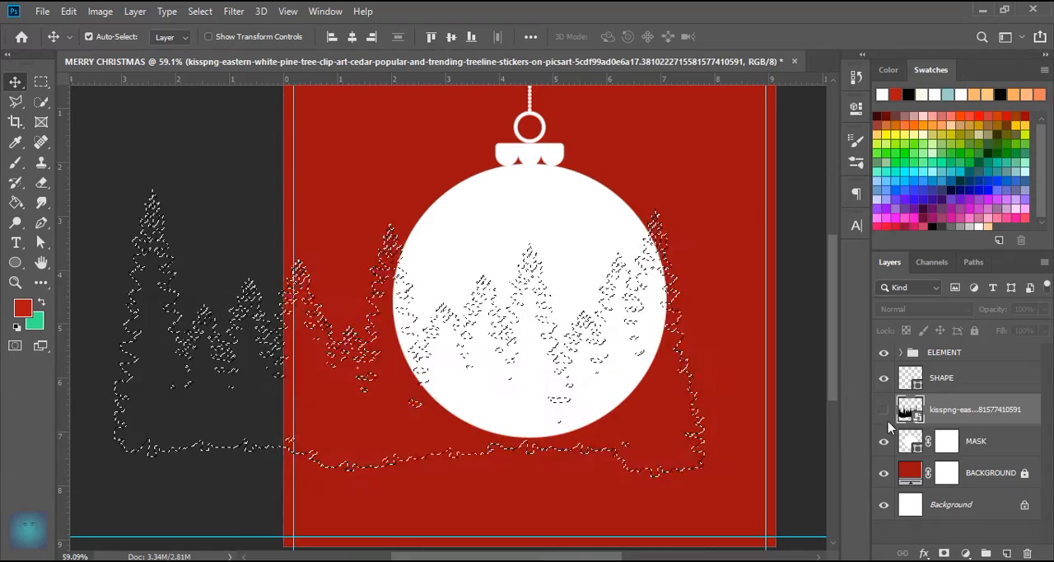
- Paint black on the MASK layer's mask inside the selection to cut the trees out of the ball, and deselect
left_click(945, 442)
key("b")
key("Caps_Lock")
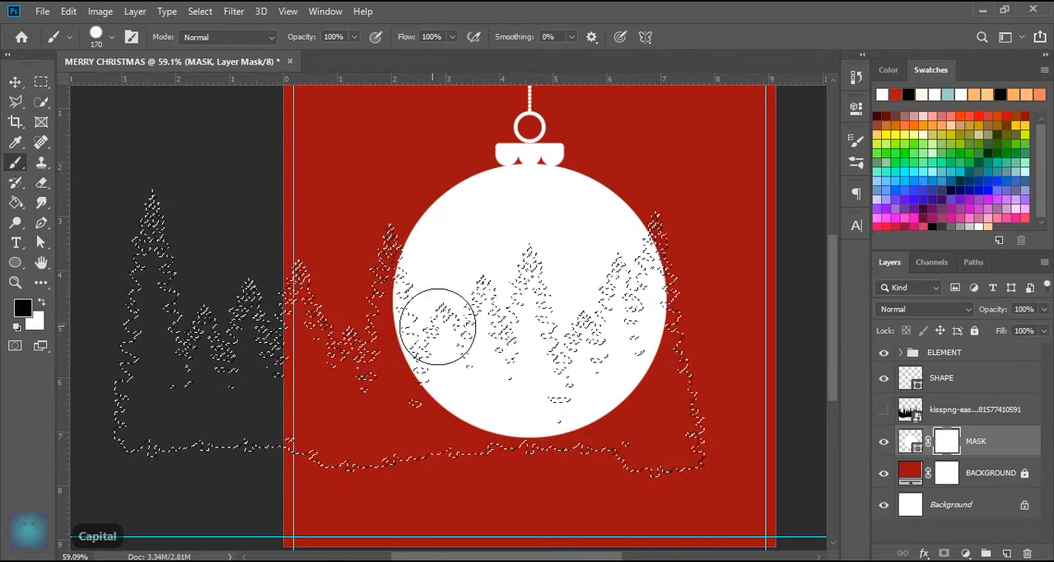
mouse_move(620, 404)
left_mouse_down()
mouse_move(586, 377)
mouse_move(638, 298)
mouse_move(649, 247)
mouse_move(620, 306)
mouse_move(617, 383)
mouse_move(460, 399)
mouse_move(489, 347)
mouse_move(395, 266)
mouse_move(403, 336)
mouse_move(497, 302)
mouse_move(541, 376)
mouse_move(419, 348)
mouse_move(483, 313)
mouse_move(415, 440)
left_mouse_up()
mouse_move(476, 371)
left_mouse_down()
mouse_move(623, 400)
mouse_move(573, 416)
left_mouse_up()
key("ctrl+d")
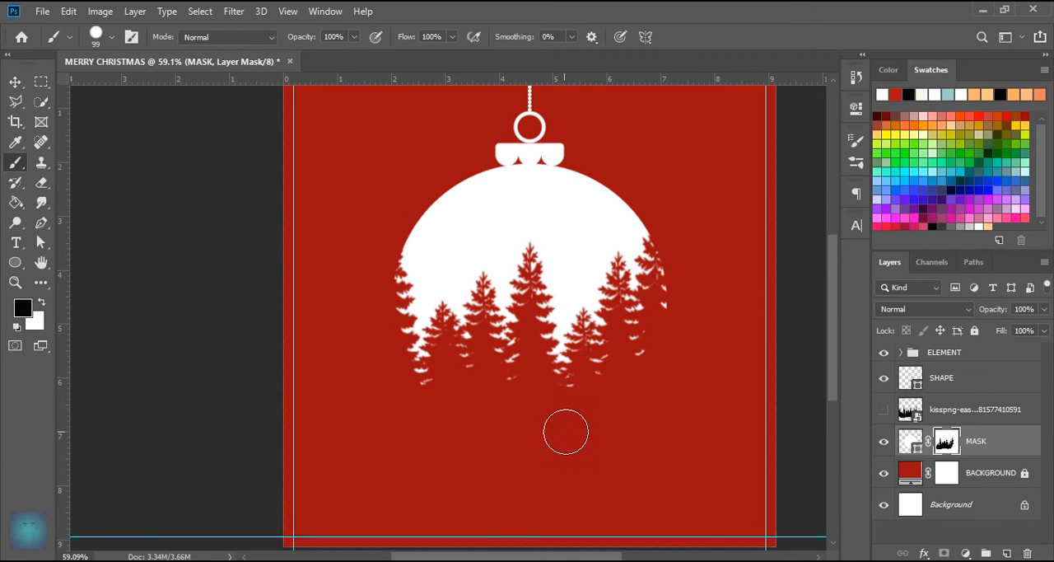
- Duplicate the MASK layer and delete the layer mask from the copy
left_click(16, 83)
left_click(1005, 453)
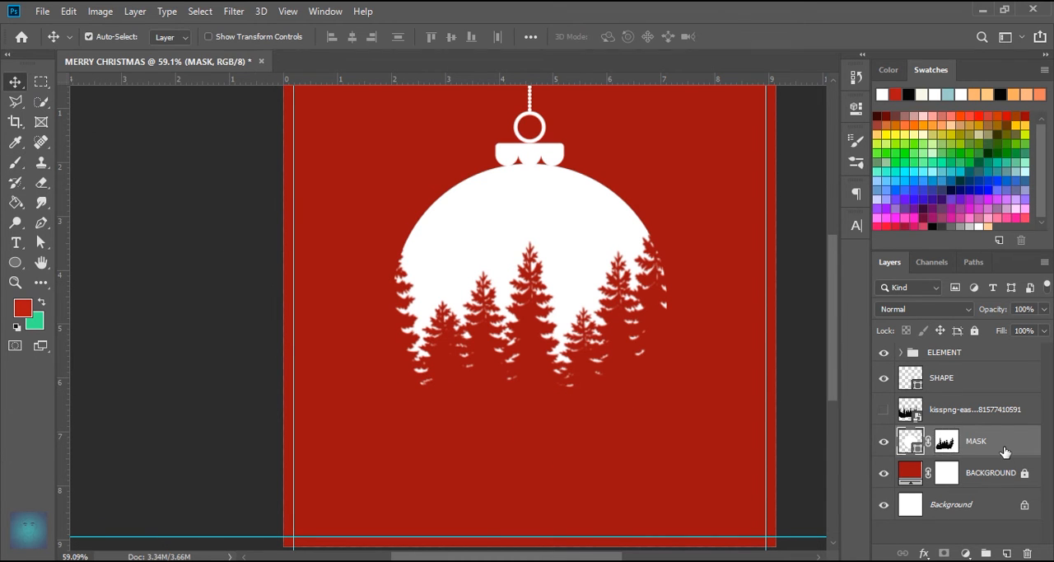
right_click(1004, 453)
left_click(840, 84)
key("Return")
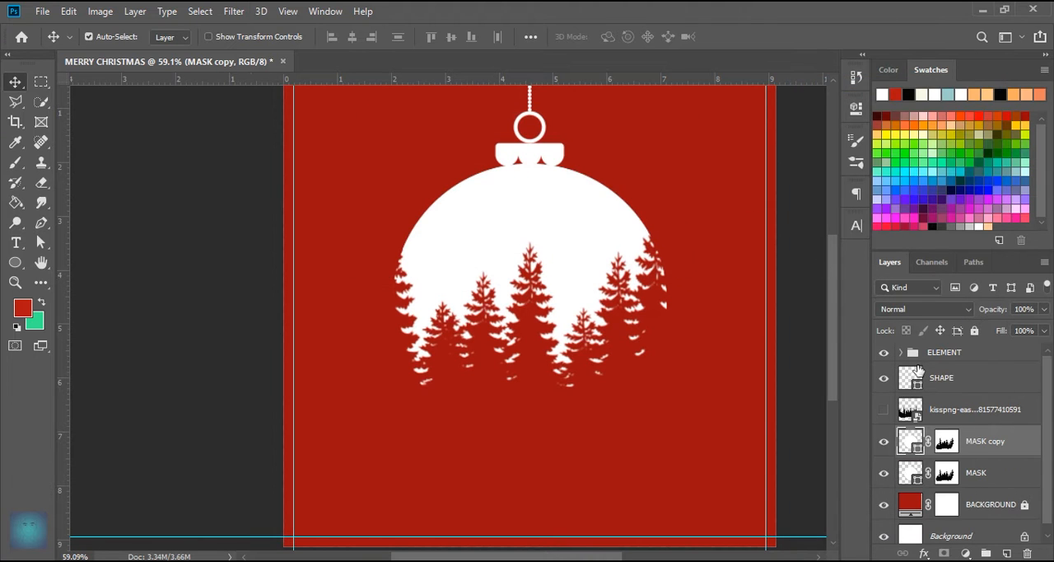
right_click(951, 445)
left_click(939, 327)
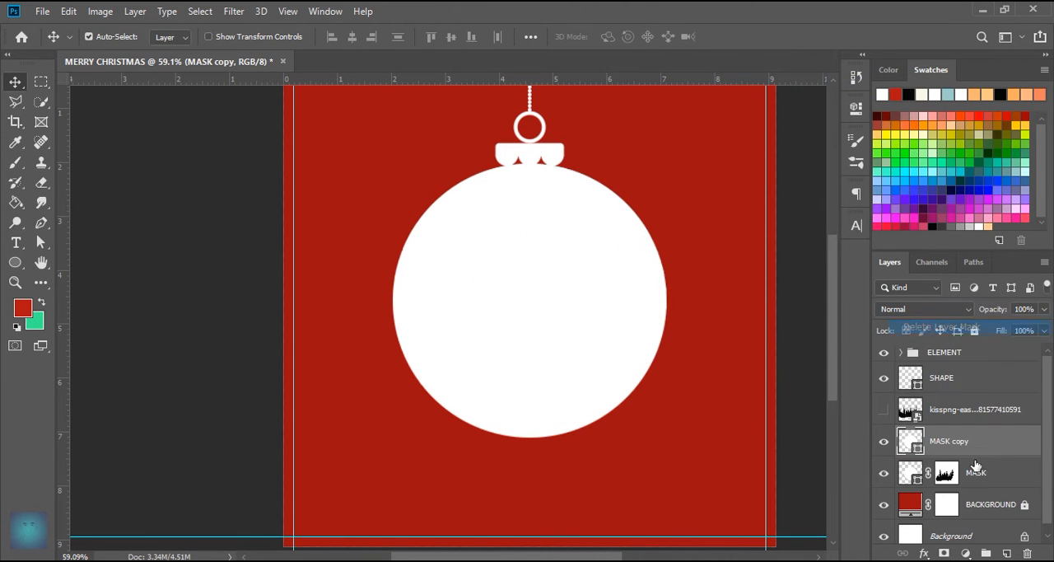
- Recolour the MASK copy circle with the red sampled from the background
double_click(920, 449)
left_click(694, 161)
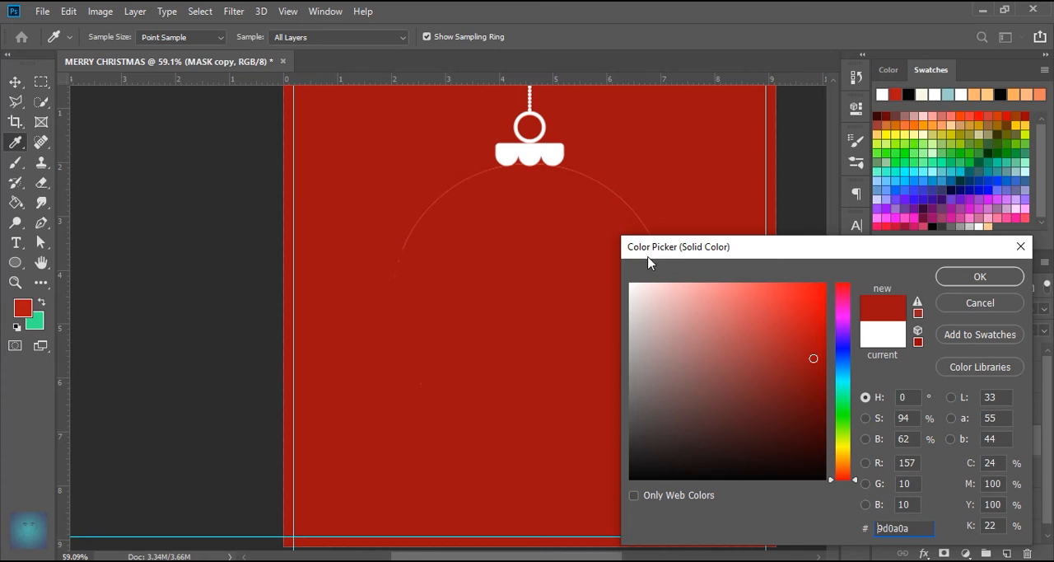
left_click(980, 276)
- Set the MASK copy layer to the Dissolve blend mode at 2% opacity
left_click(947, 308)
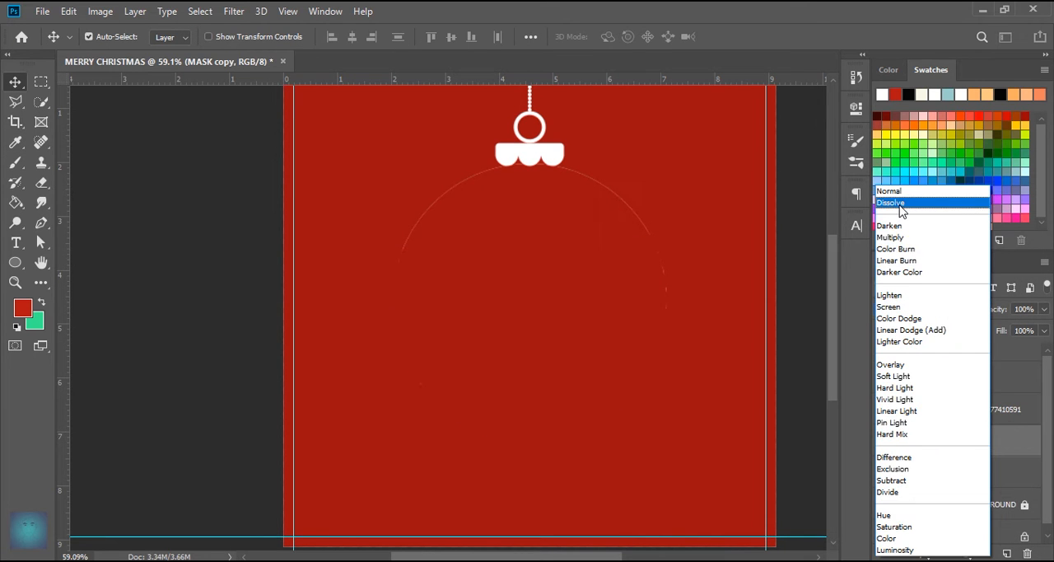
left_click(900, 204)
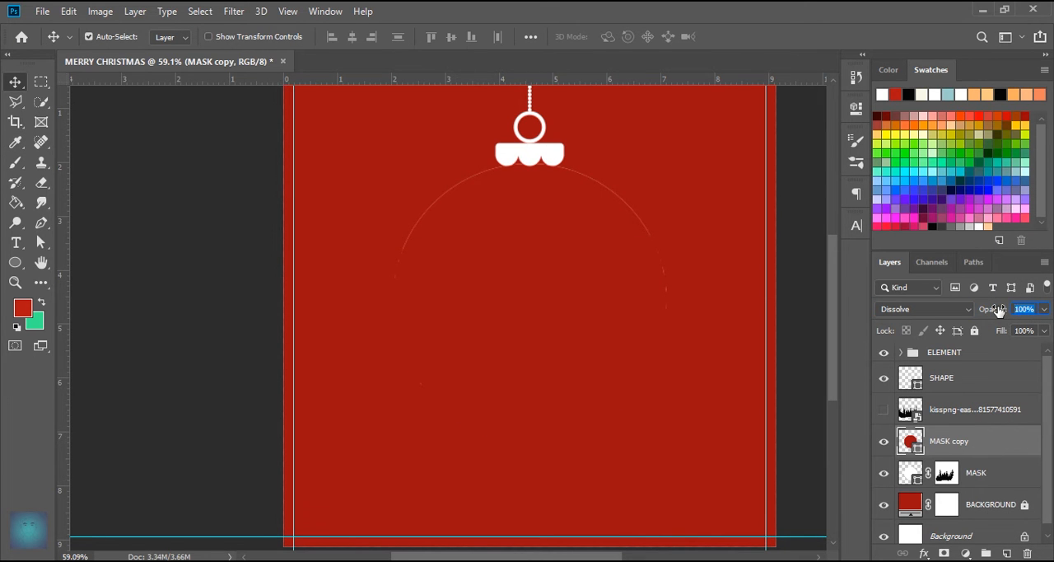
type("2")
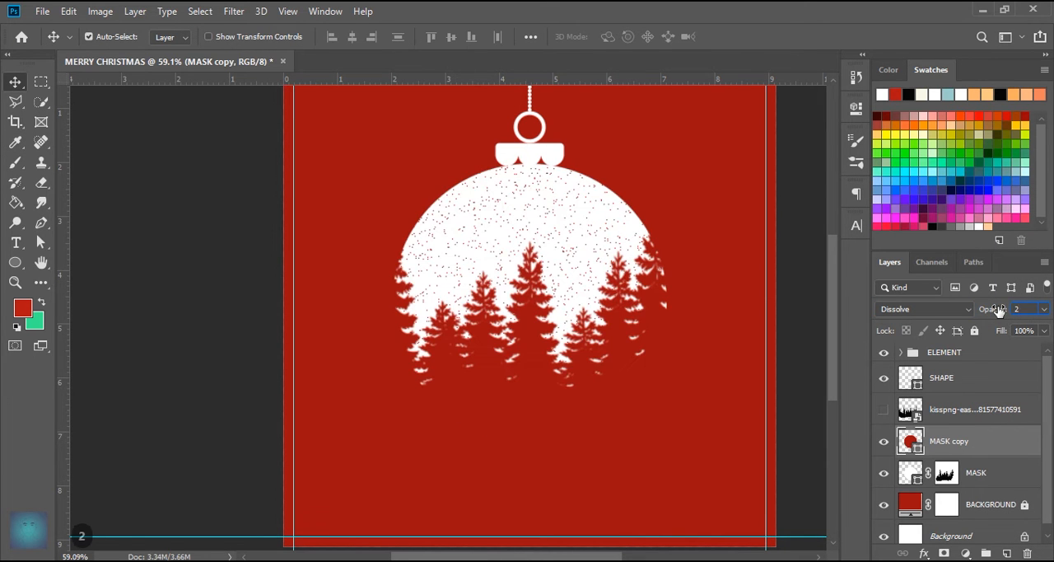
key("Return")
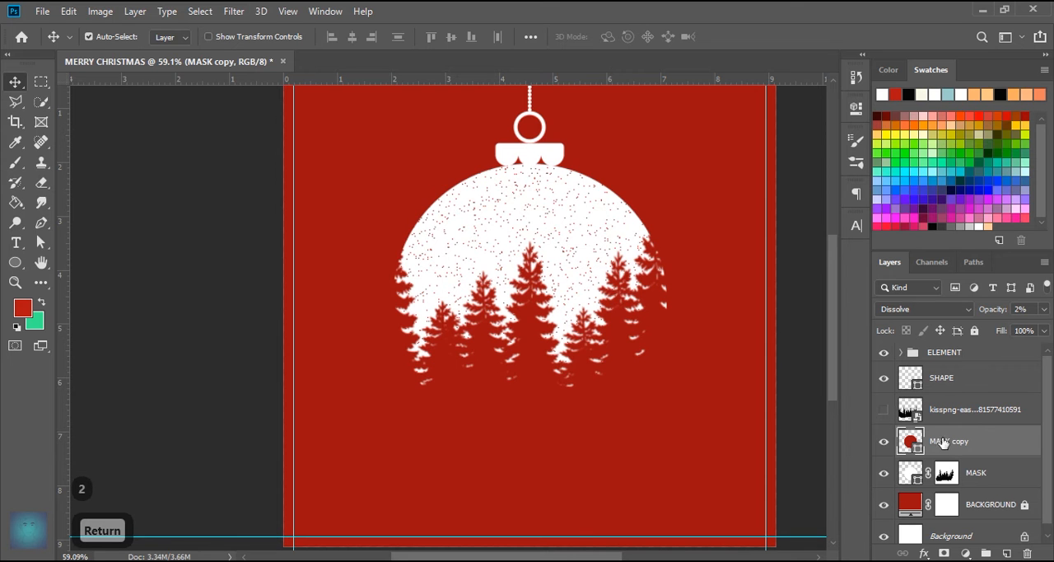
- Place the Santa sleigh image pngegg (1) in the upper part of the ball, scaled to about 9.6%
left_click(306, 560)
left_click_drag(767, 284, 371, 303)
left_click_drag(775, 314, 576, 221)
left_click_drag(531, 136, 531, 164)
- Flip the sleigh image horizontally and rotate it so the reindeer climb towards the upper right
right_click(550, 224)
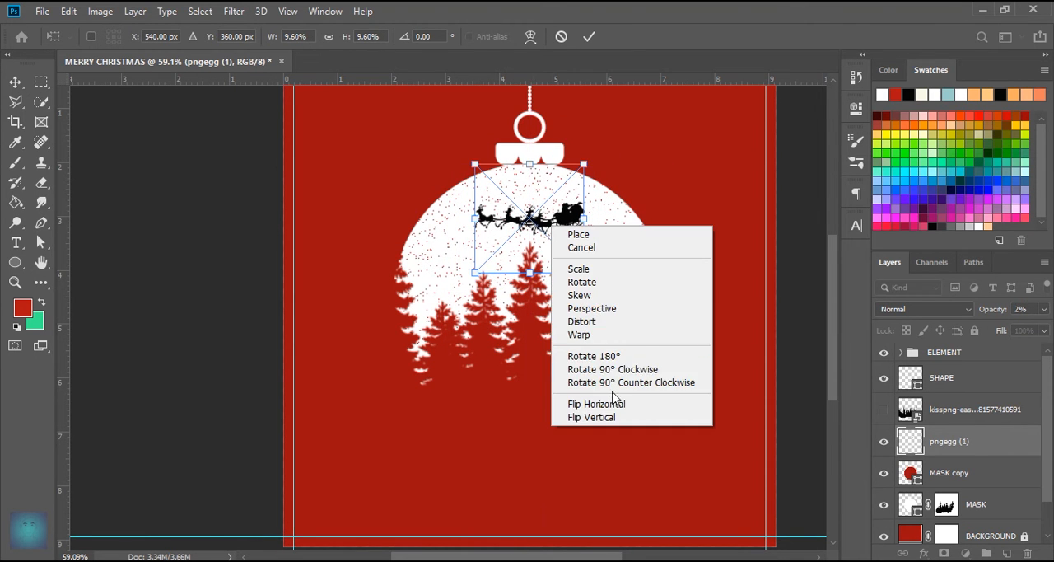
left_click(617, 403)
left_click_drag(606, 219, 600, 195)
left_click(589, 37)
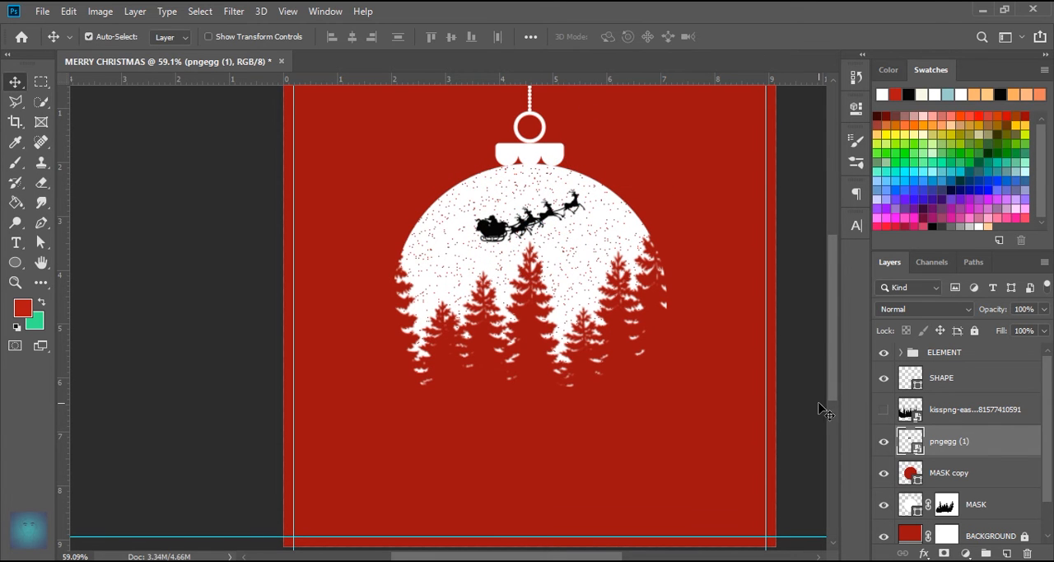
- Load the sleigh's outline as a selection, target the MASK layer's mask and hide the pngegg (1) layer
left_click(945, 515)
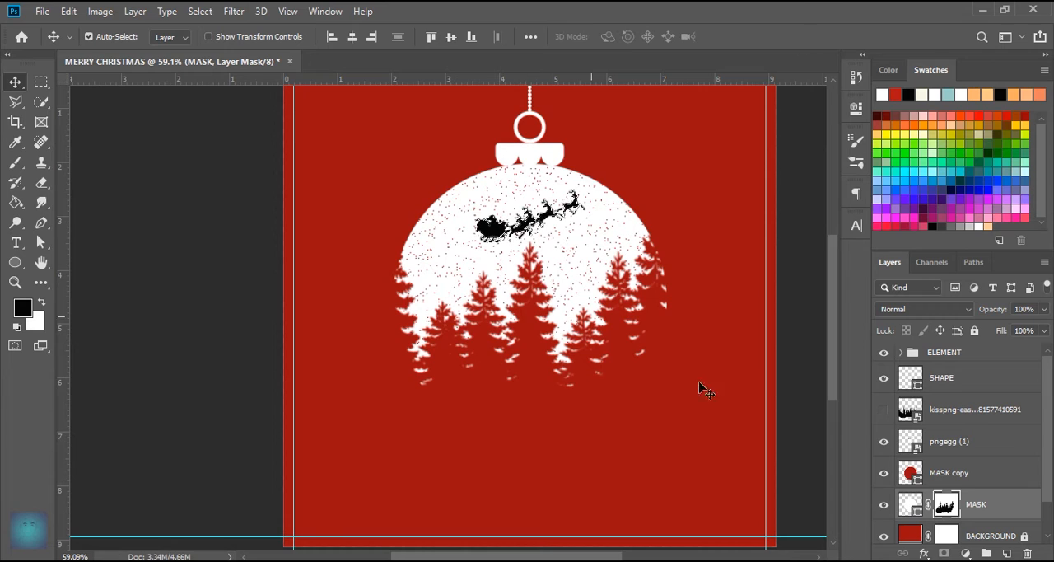
left_click(886, 442)
scroll(522, 225, "up", 10)
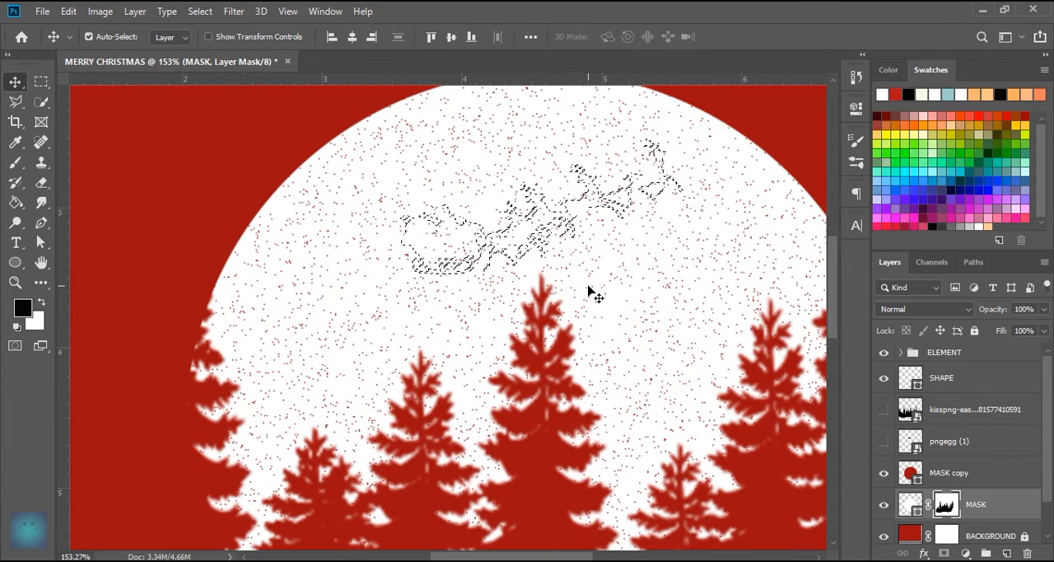
- Paint black inside the sleigh selection on the MASK layer's mask to cut the sleigh out of the ball, and deselect
left_click(15, 162)
mouse_move(671, 165)
left_mouse_down()
mouse_move(642, 205)
mouse_move(577, 170)
mouse_move(336, 181)
mouse_move(597, 193)
left_mouse_up()
key("ctrl+d")
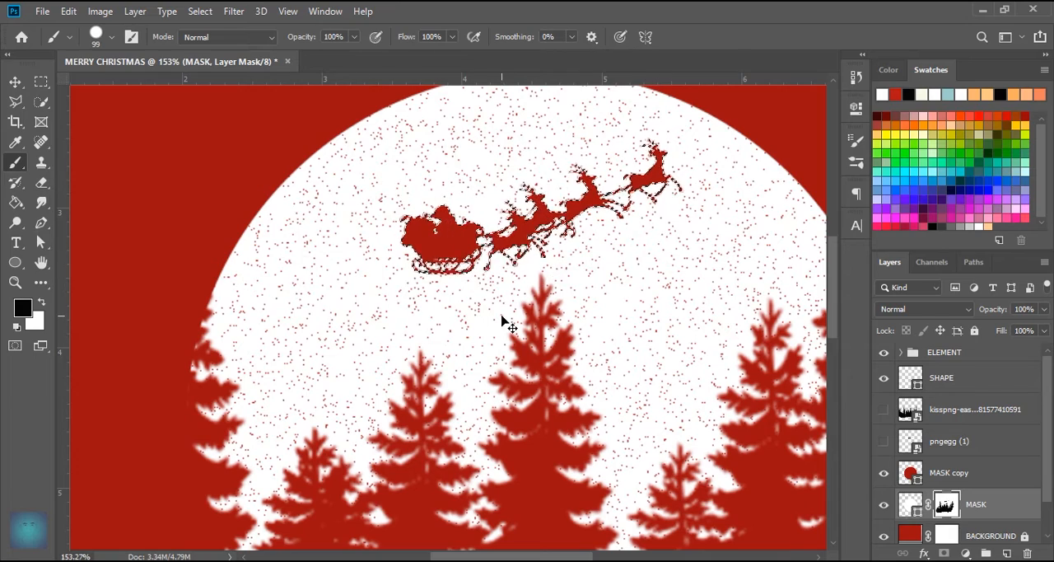
scroll(515, 294, "down", 3)
scroll(518, 290, "down", 4)
scroll(529, 405, "up", 8)
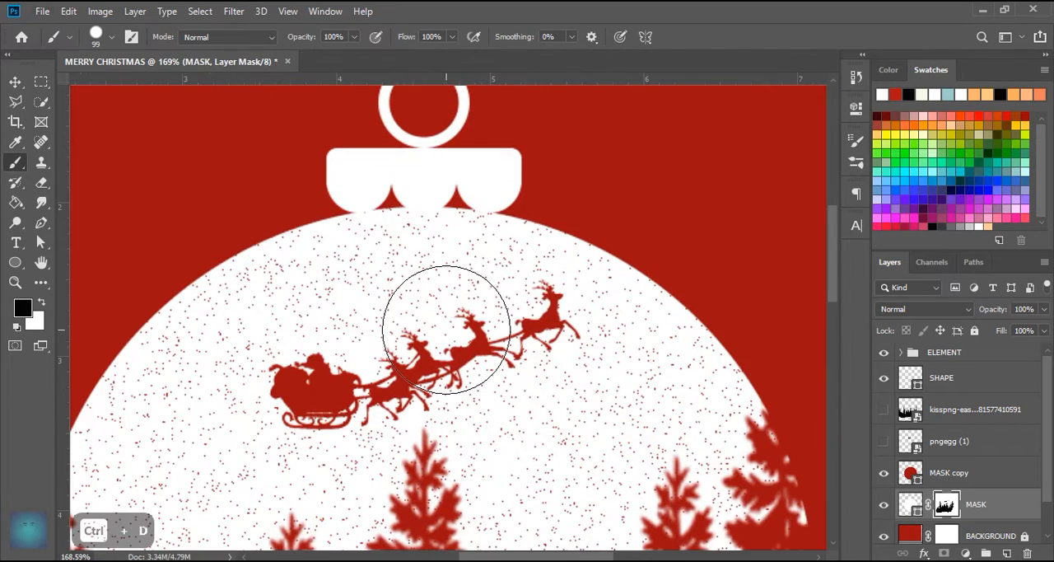
- Duplicate the SHAPE layer and recolour the copy with the background red
left_click(14, 82)
left_click(941, 378)
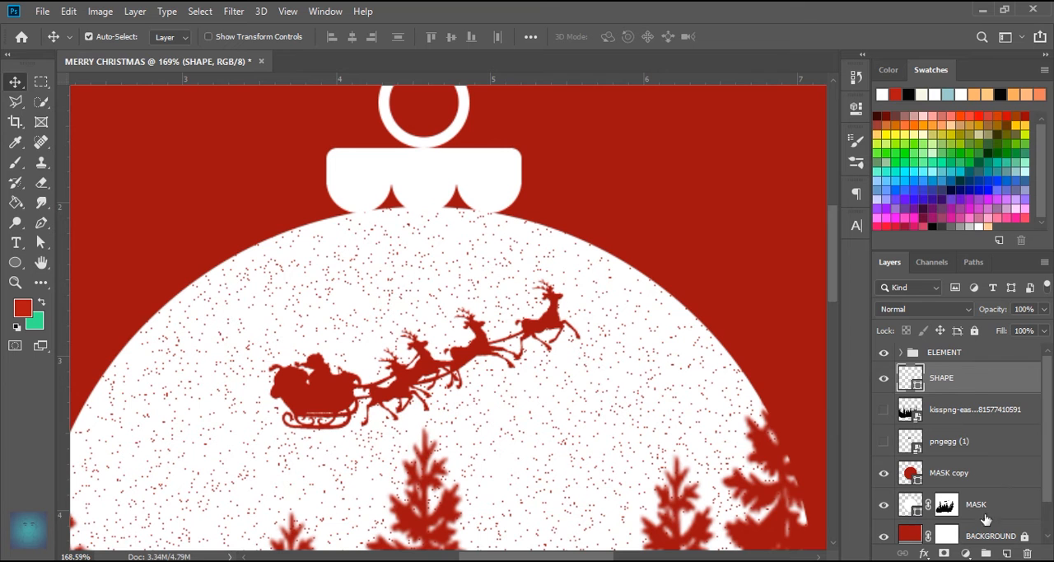
key("ctrl+j")
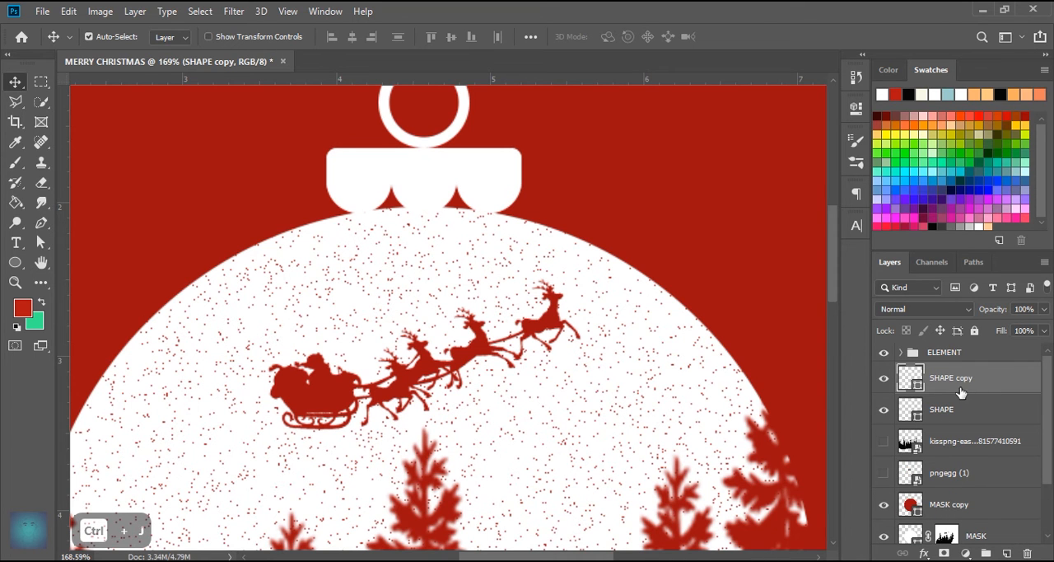
double_click(911, 380)
left_click(711, 172)
left_click(979, 275)
- Set the SHAPE copy layer to the Dissolve blend mode at 2% opacity
left_click(922, 308)
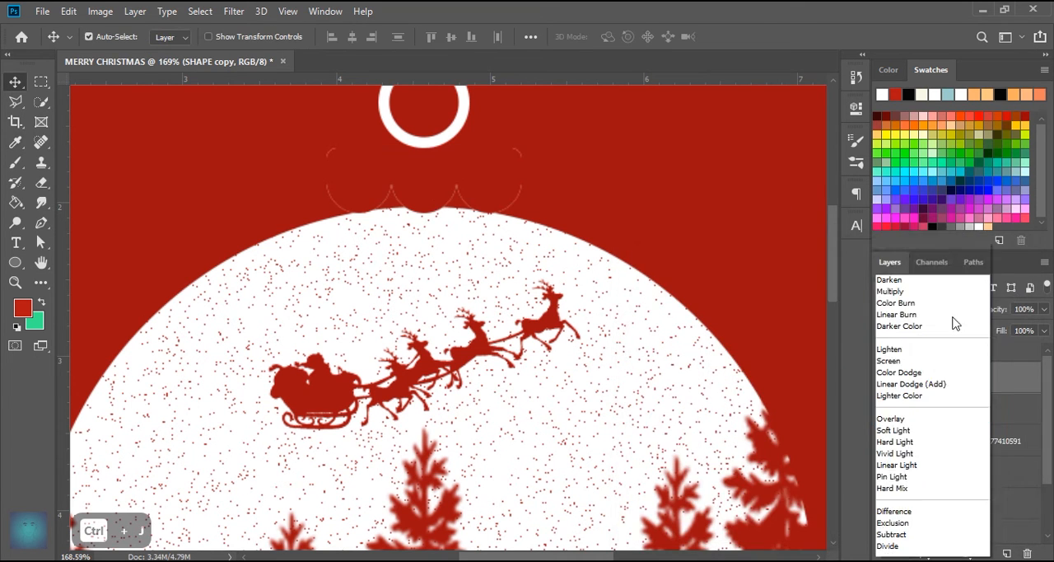
left_click(890, 202)
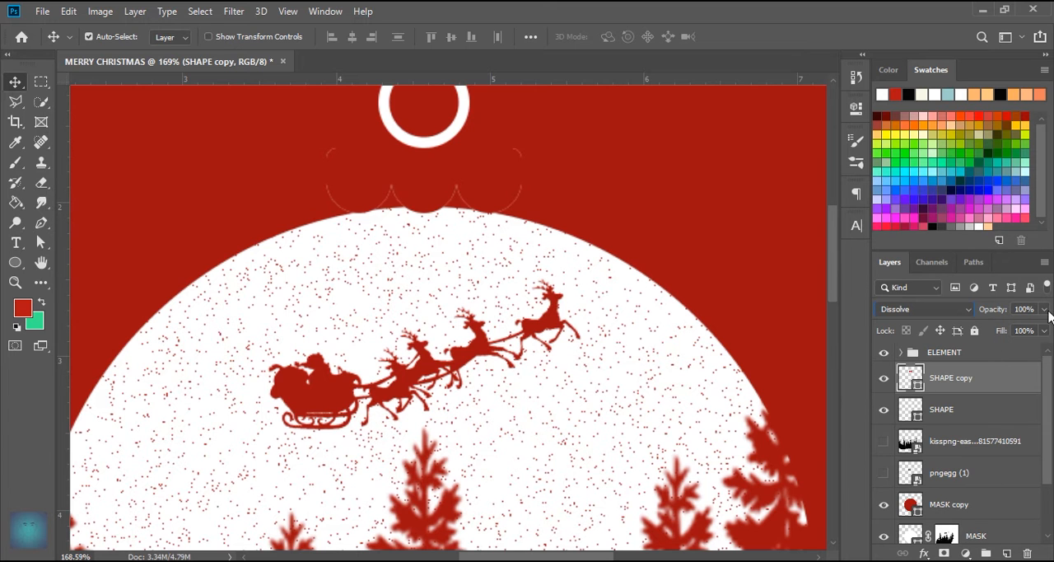
type("2")
key("Return")
scroll(431, 232, "down", 5)
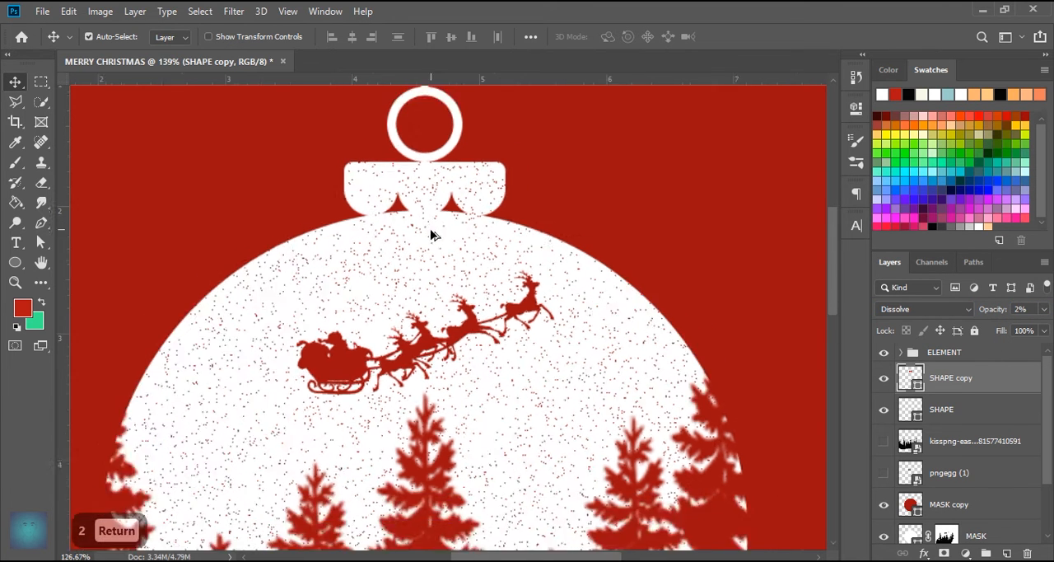
scroll(447, 332, "up", 1)
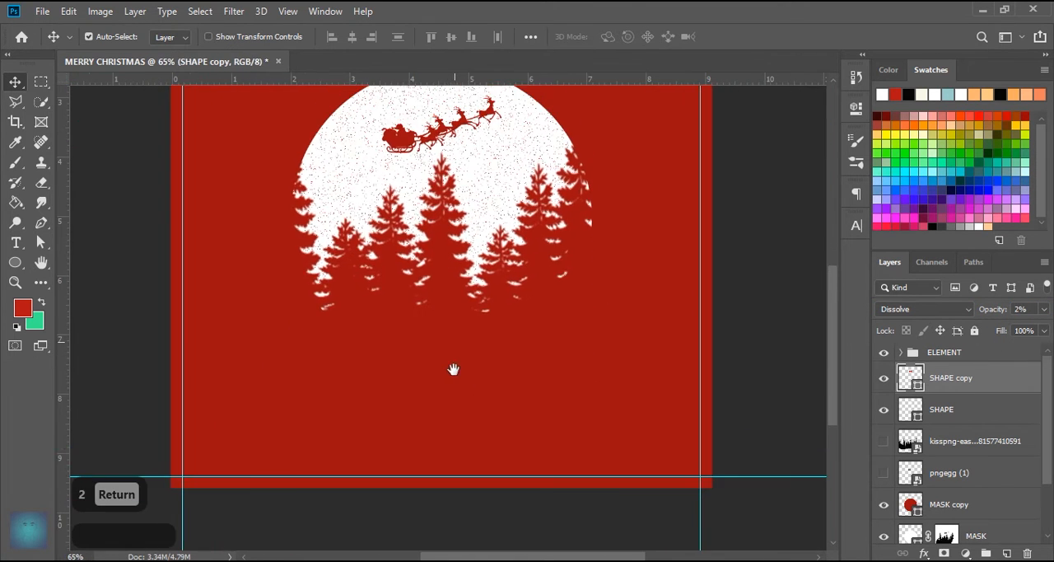
- Delete the hidden treeline and pngegg (1) image layers
left_click(965, 404)
left_click(962, 444)
left_click(965, 475, "shift")
left_click_drag(967, 440, 1027, 553)
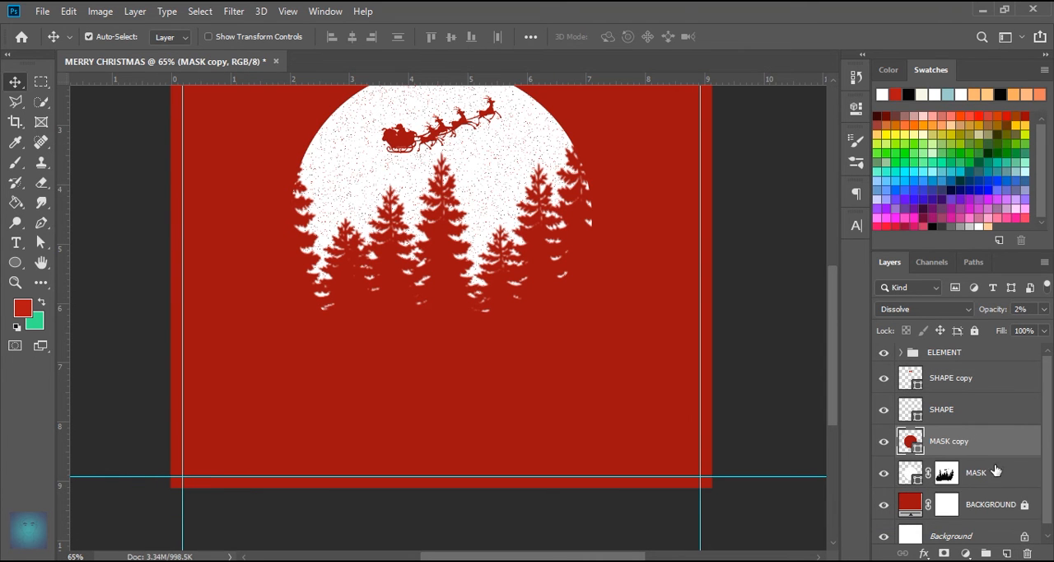
- Add the text MERRY on a new text layer above SHAPE copy, below the trees
left_click(967, 391)
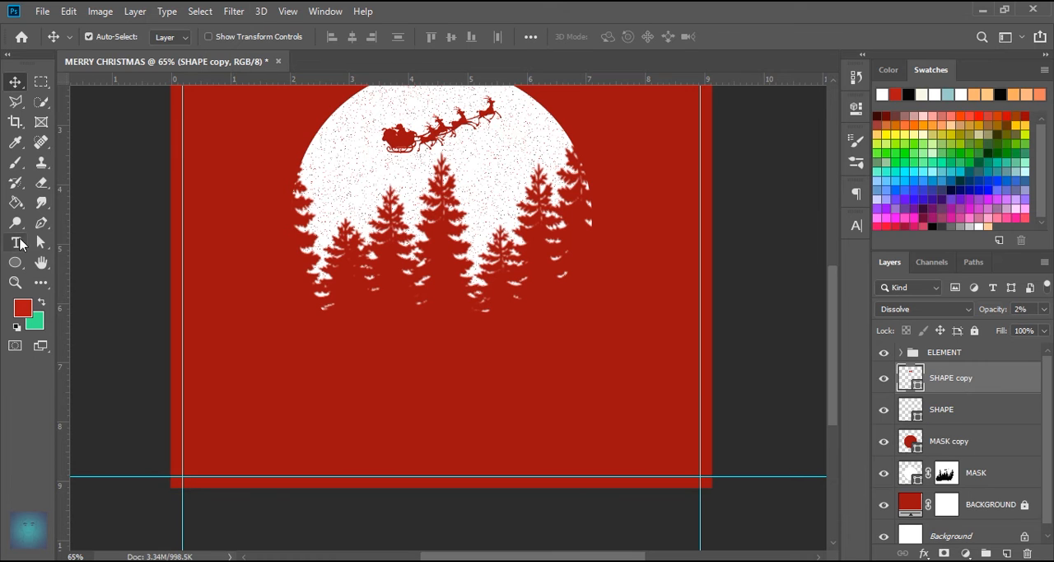
left_click(17, 243)
left_click(403, 420)
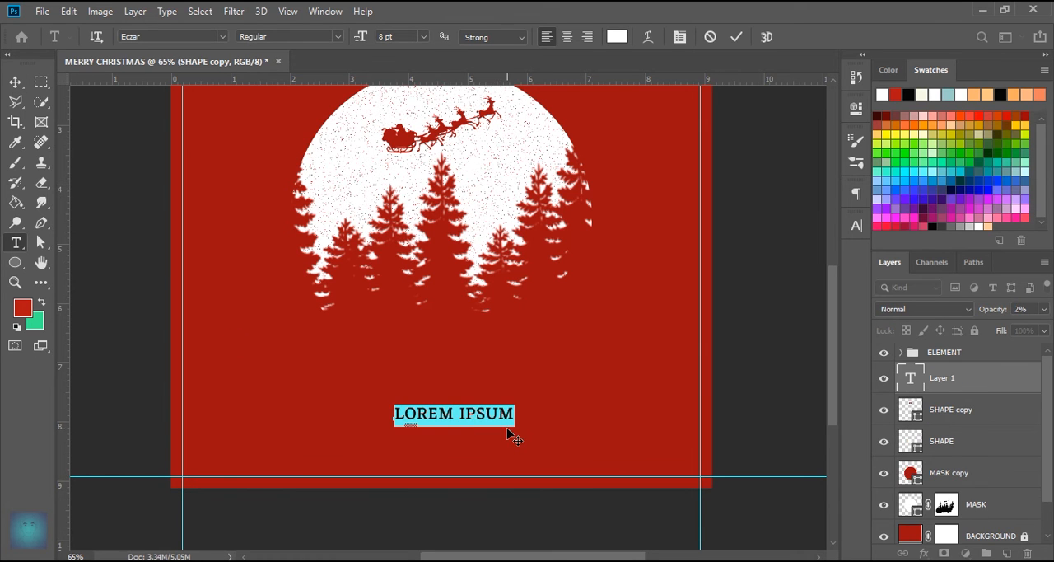
type("MERRY")
left_click(738, 37)
- Add a separate text layer reading CHRISTMAS and move it directly beneath MERRY
left_click(510, 446)
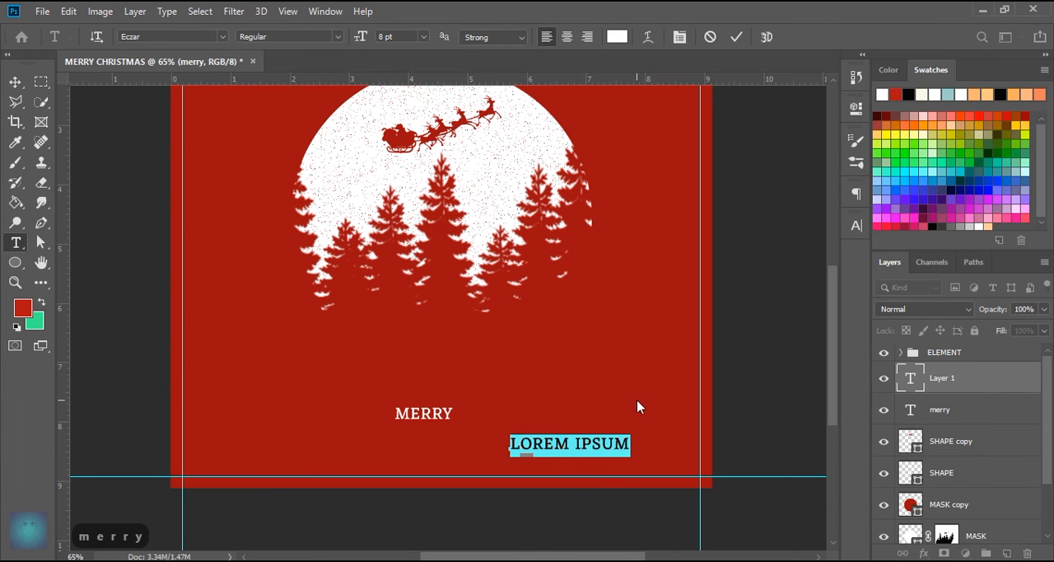
type("CHRISTMAS")
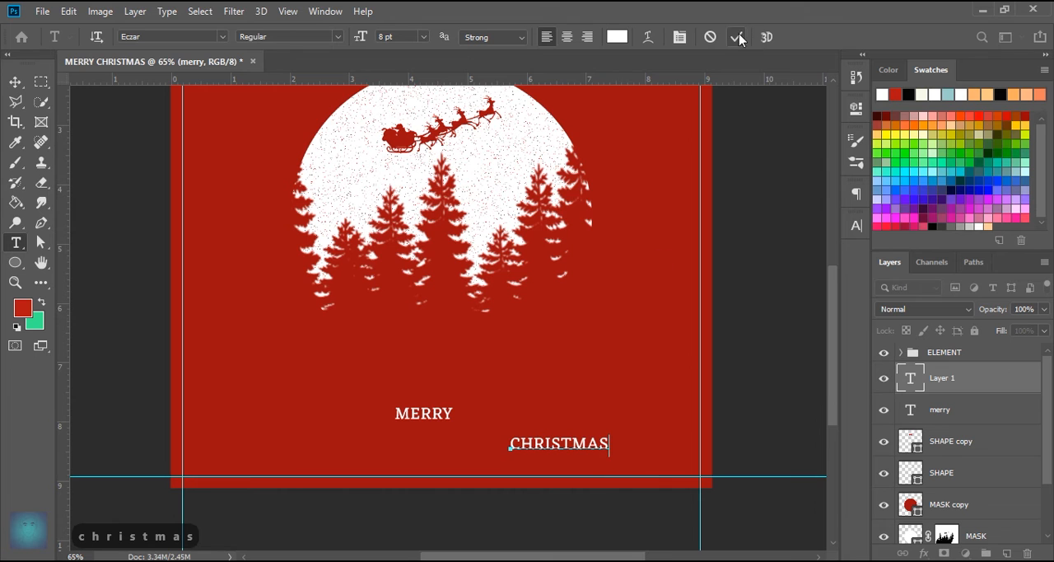
left_click(738, 36)
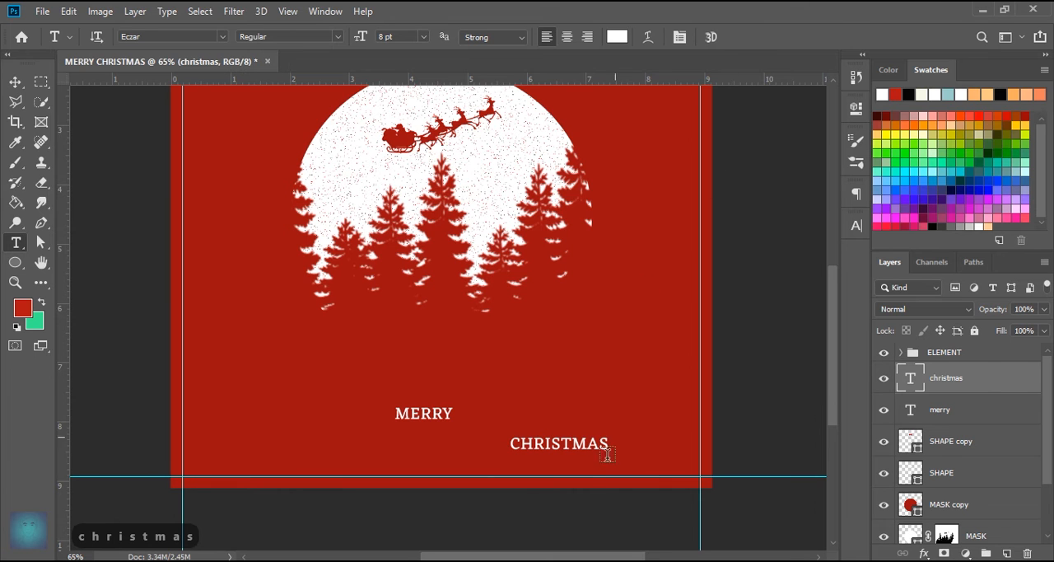
left_click(15, 82)
left_click_drag(556, 447, 420, 449)
- Set the CHRISTMAS text in the Bebas Neue font with its tracking at 10
double_click(909, 382)
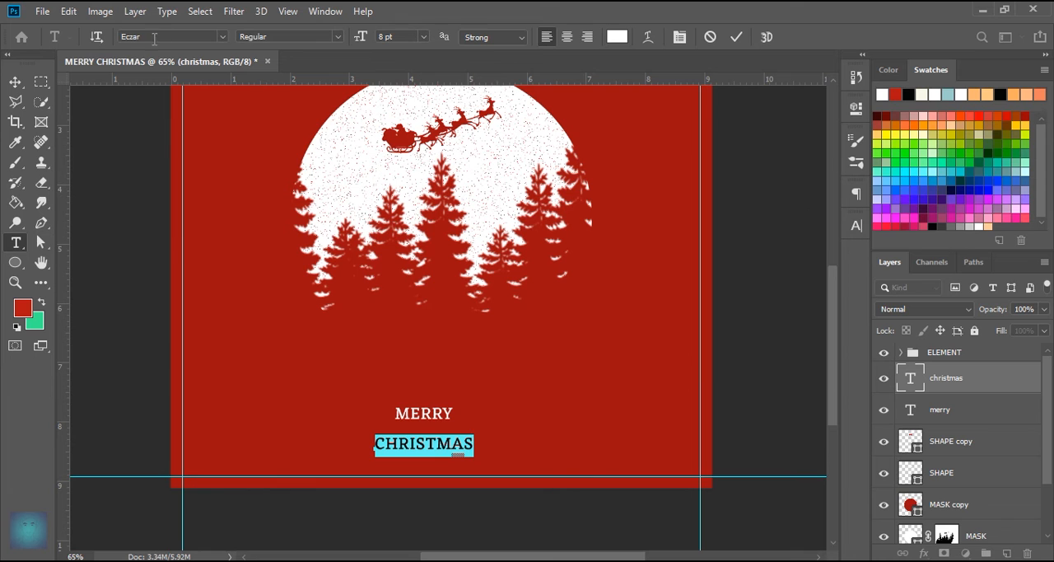
left_click(854, 225)
left_click(763, 247)
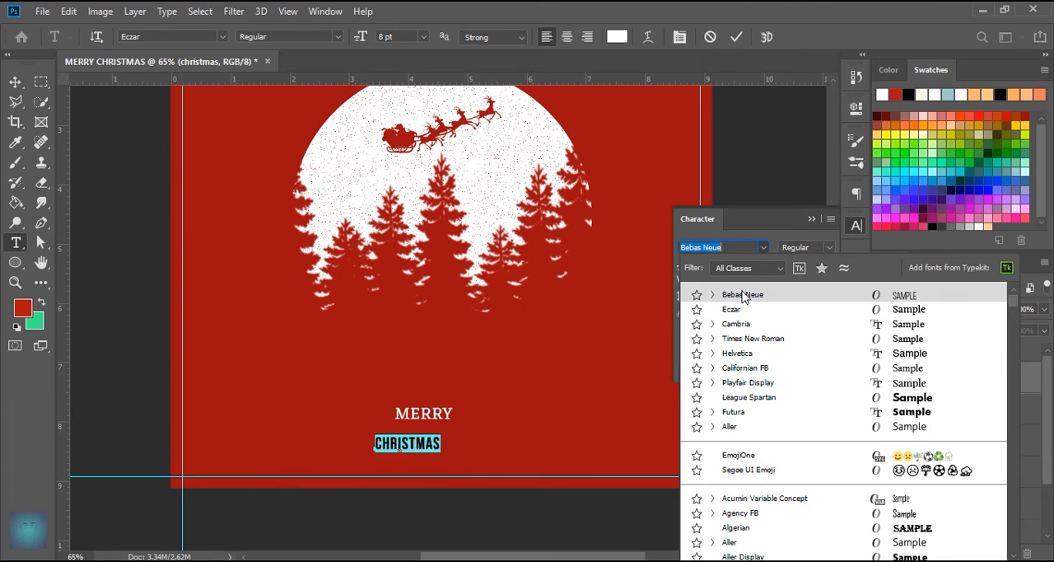
left_click(725, 298)
key("shift+Down")
key("shift+Down")
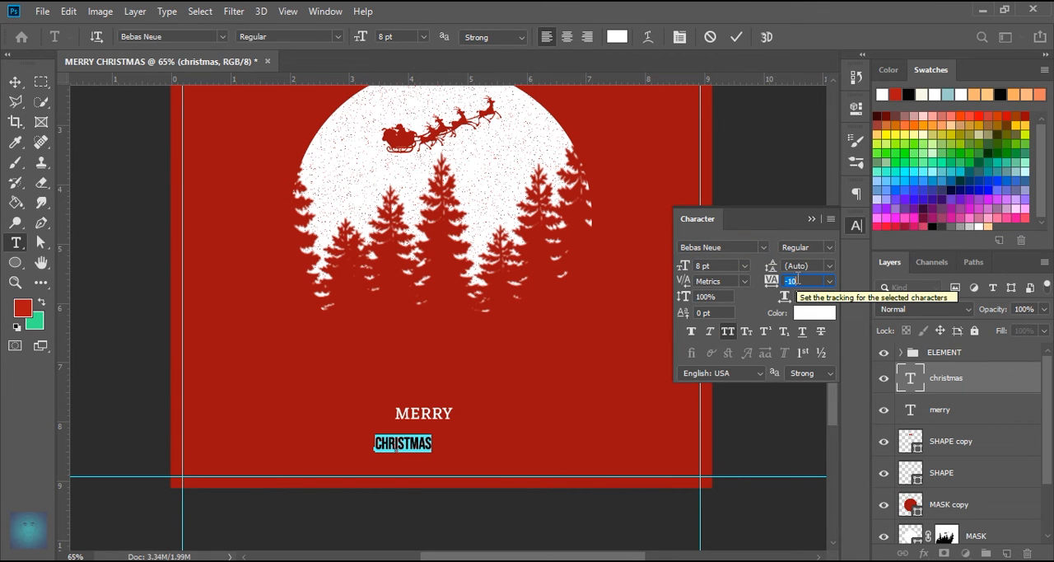
- Set the CHRISTMAS text size to 16 pt and recentre the word directly beneath MERRY
left_click(728, 265)
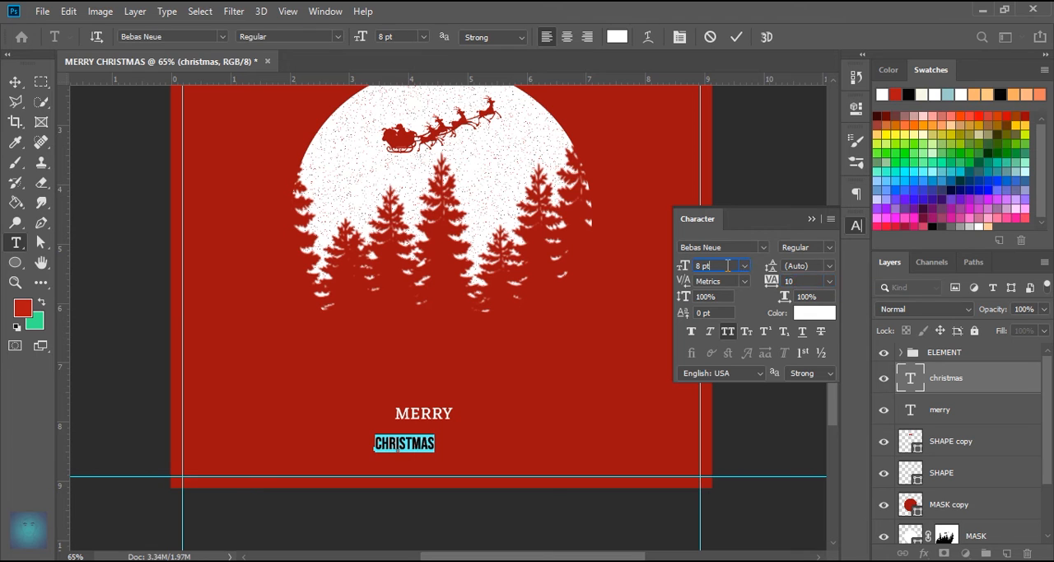
key("Up")
key("Up")
key("Up")
key("Up")
key("Up")
key("Up")
key("Up")
key("Up")
key("Up")
key("Up")
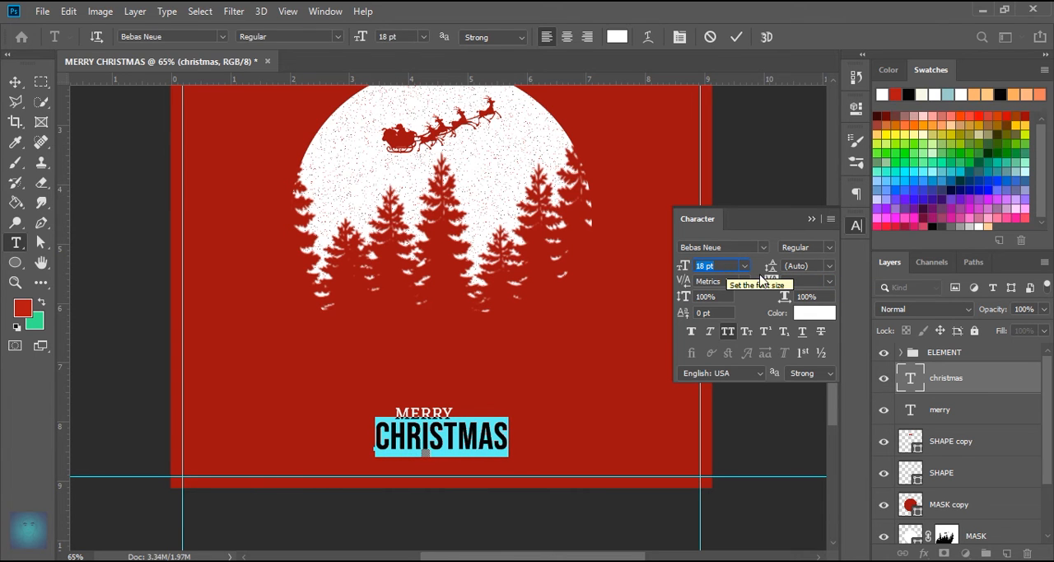
key("Down")
key("Down")
left_click(736, 36)
key("v")
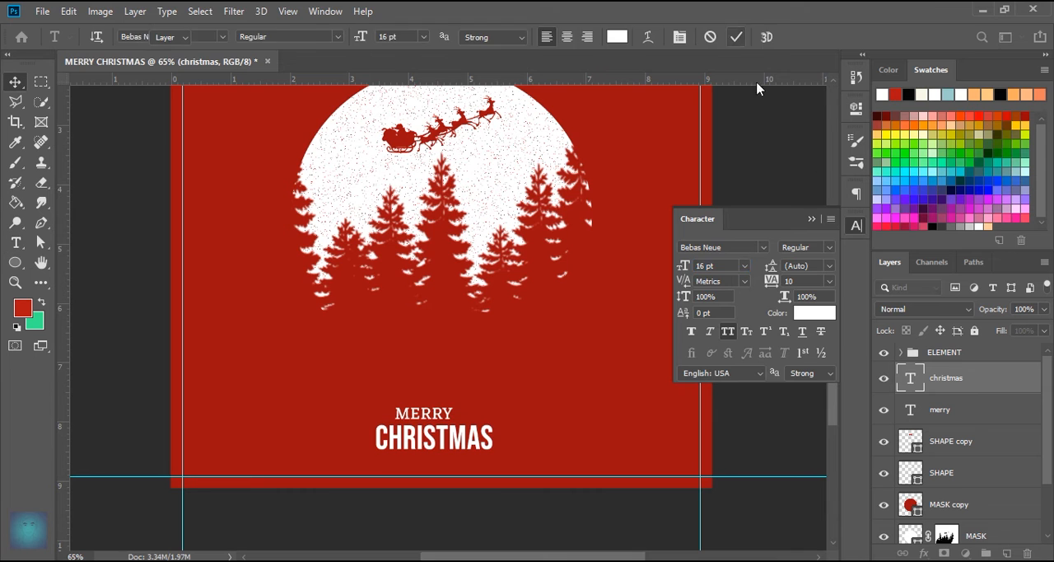
left_click(814, 219)
scroll(436, 456, "up", 3)
left_click_drag(499, 367, 480, 364)
- Duplicate the MERRY text below CHRISTMAS and change the copy's wording to & HAPPY NEW YEAR
left_click(490, 311)
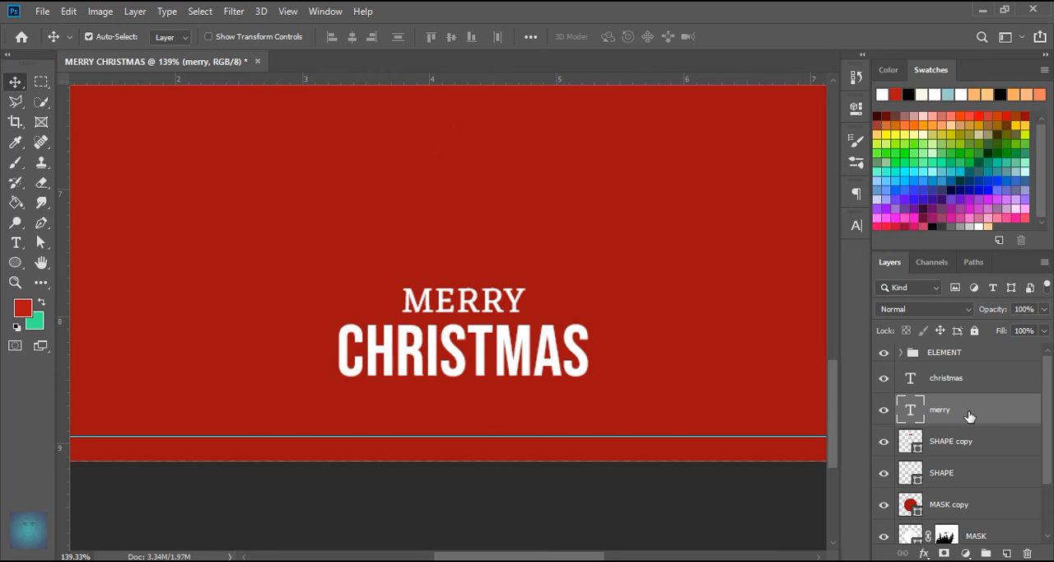
key("ctrl+j")
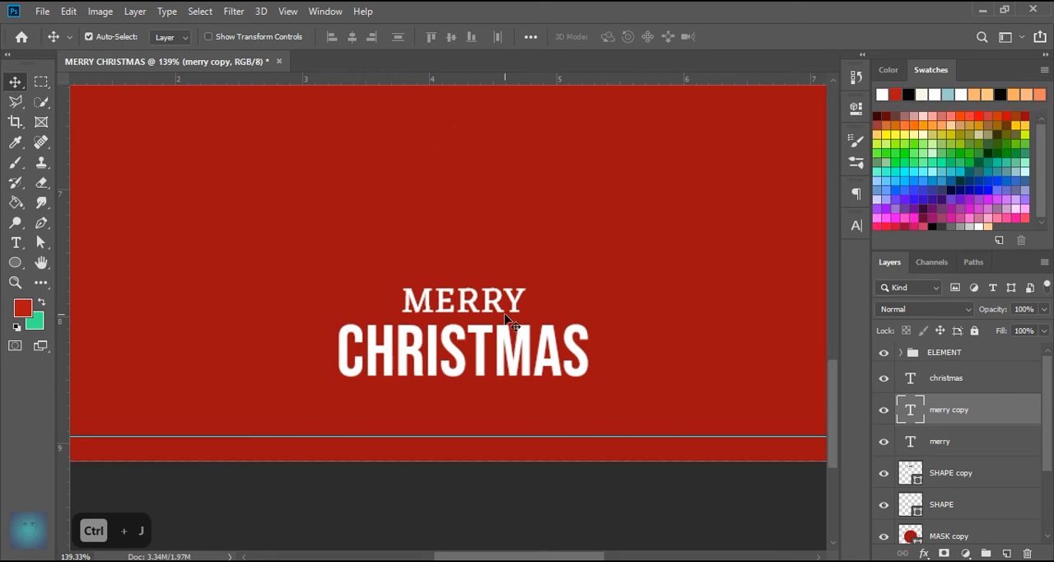
left_click_drag(488, 311, 493, 409)
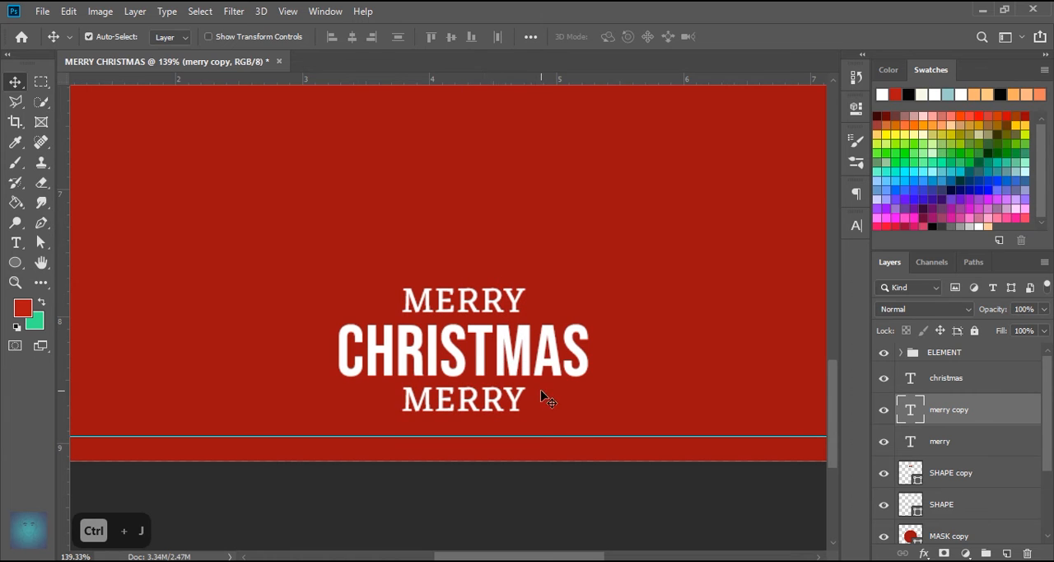
double_click(911, 409)
type("& happy")
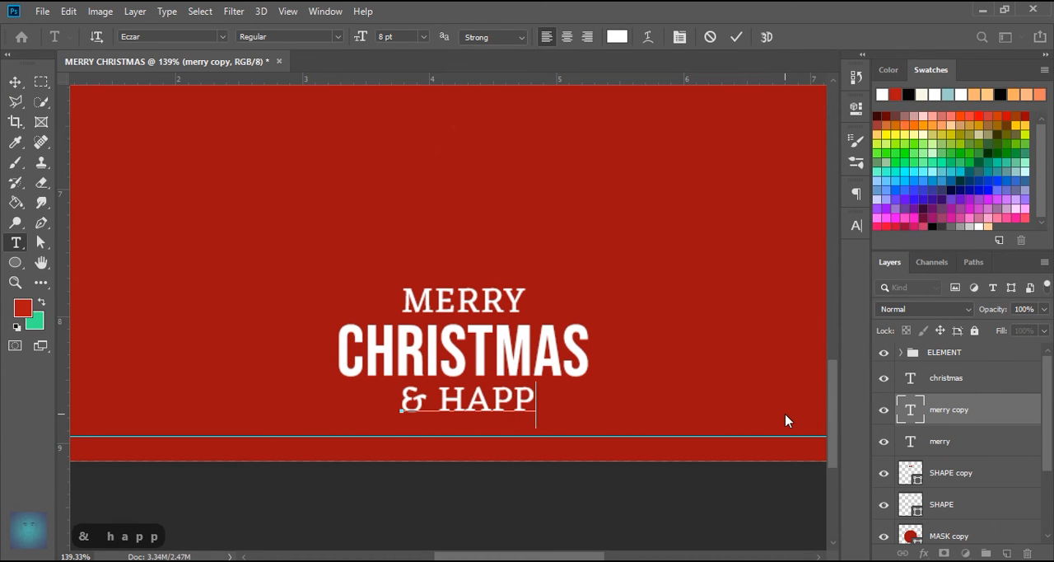
type(" new year")
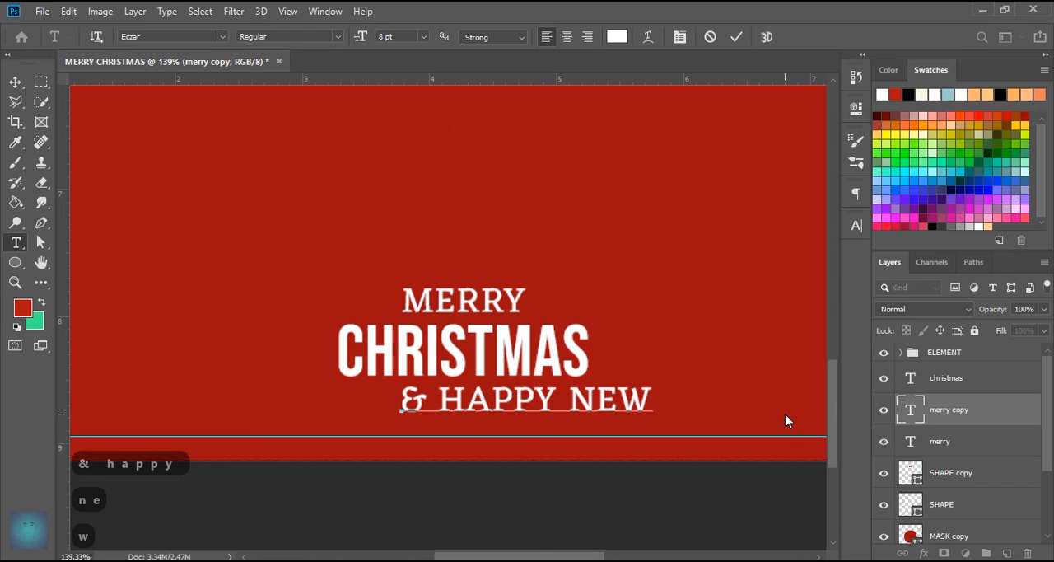
left_click(735, 37)
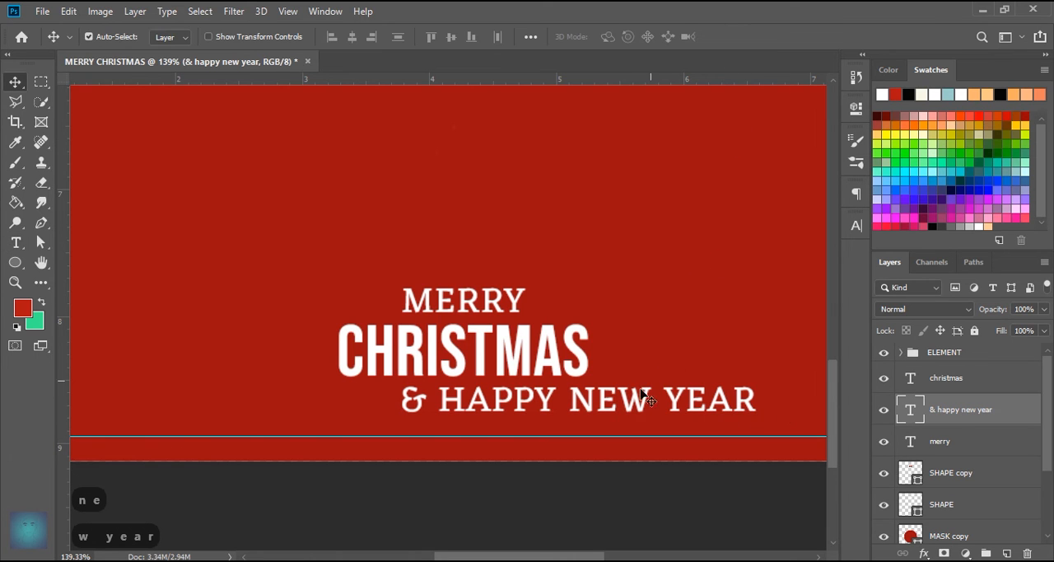
- Centre-align the & HAPPY NEW YEAR text and position it centrally beneath CHRISTMAS
left_click_drag(636, 403, 522, 408)
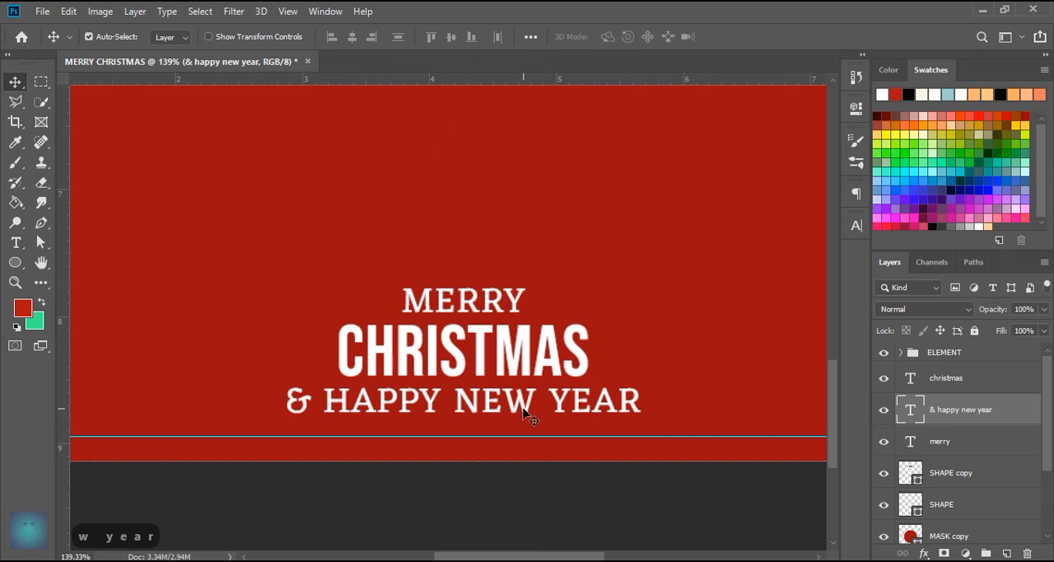
double_click(910, 412)
left_click(567, 37)
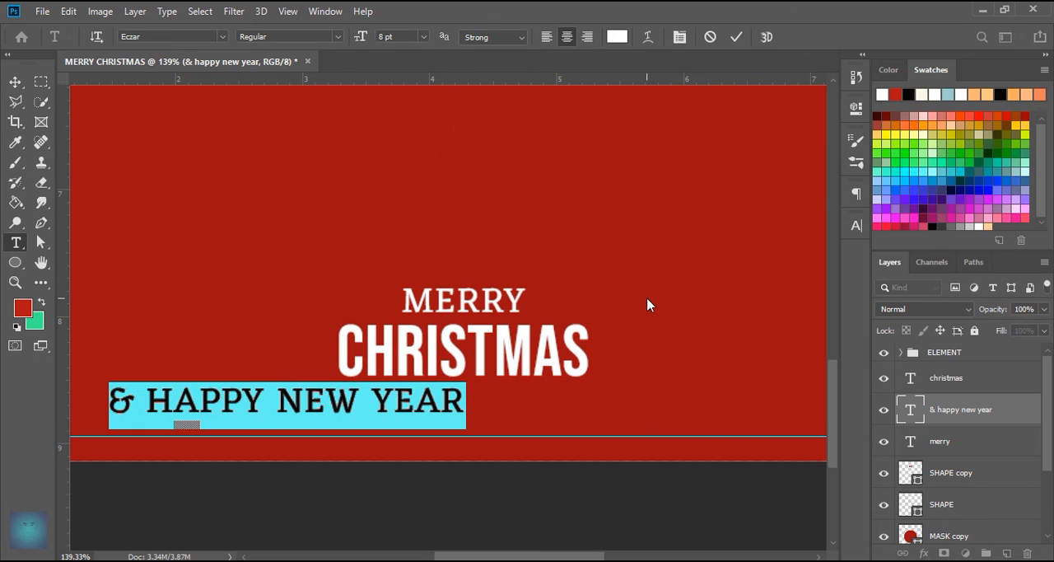
left_click(730, 41)
left_click_drag(383, 407, 562, 411)
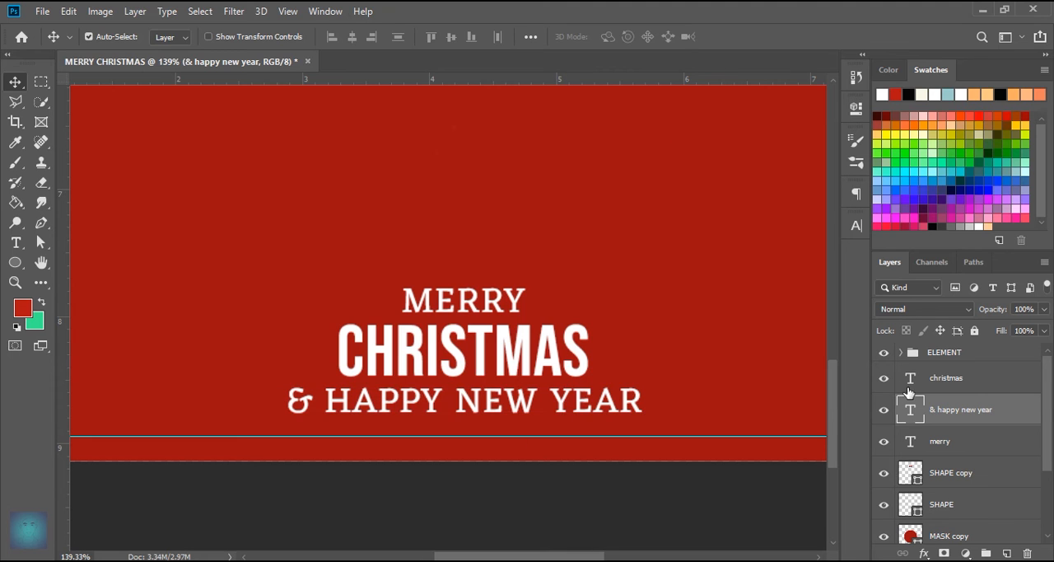
- Reduce the & HAPPY NEW YEAR font size until it is slightly narrower than CHRISTMAS, and move the line up closer to that word
double_click(914, 416)
left_click(856, 226)
scroll(732, 269, "down", 3)
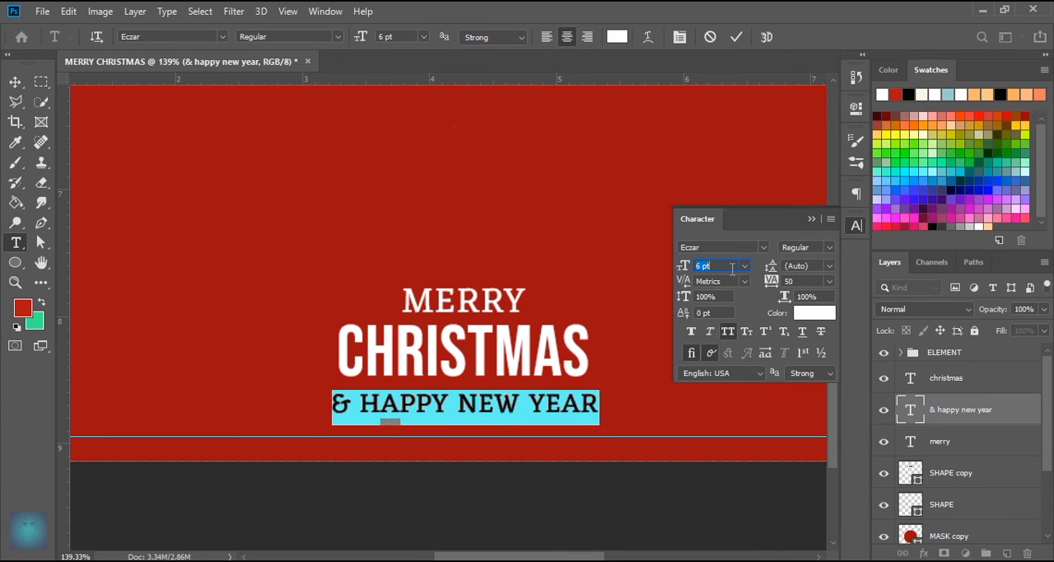
left_click(736, 36)
left_click(812, 221)
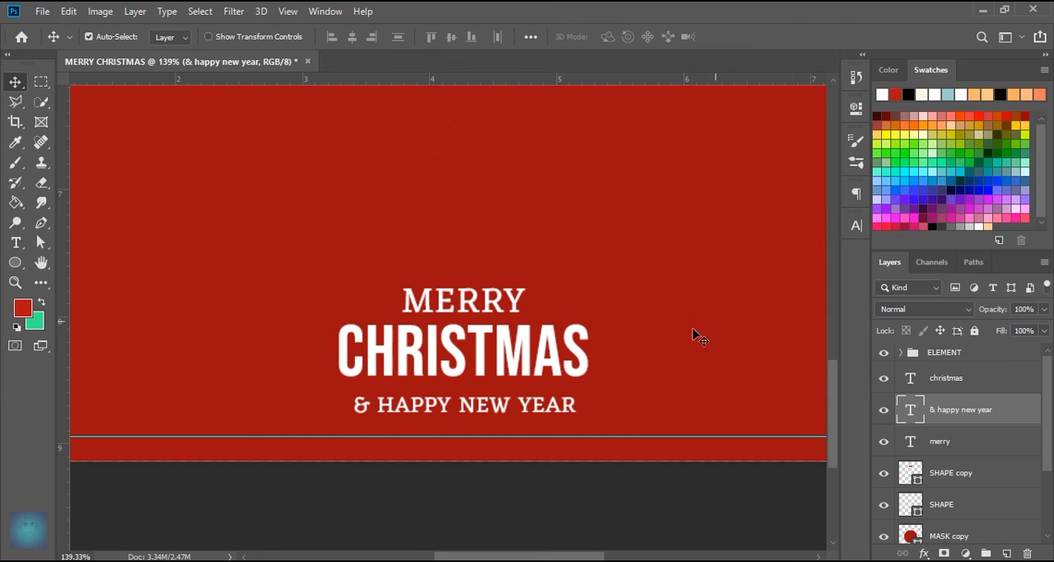
left_click_drag(524, 406, 533, 401)
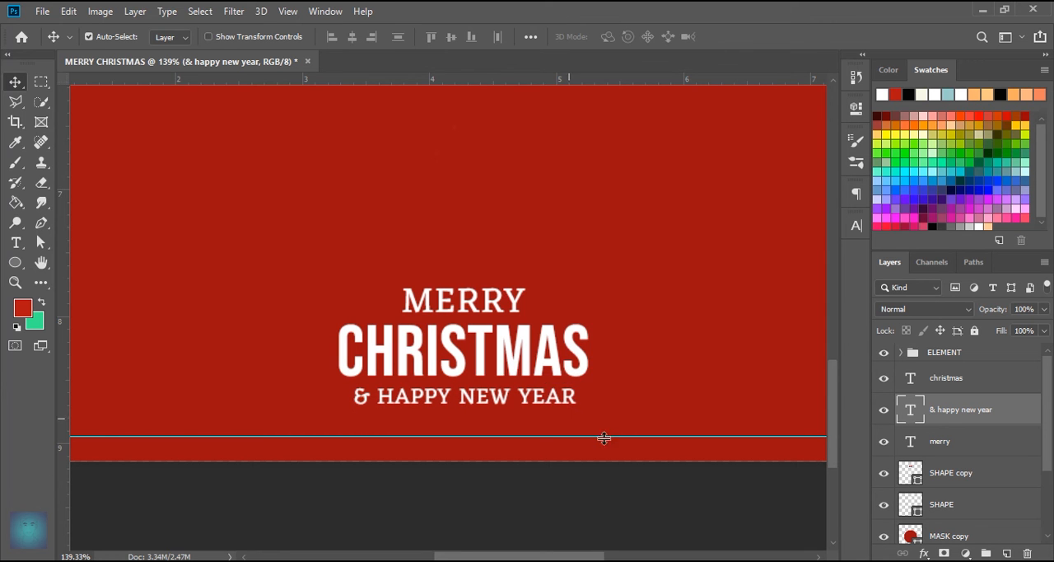
- Convert the merry layer to a smart object and warp it with Arc Upper at a 30% bend
left_click(947, 444)
right_click(961, 452)
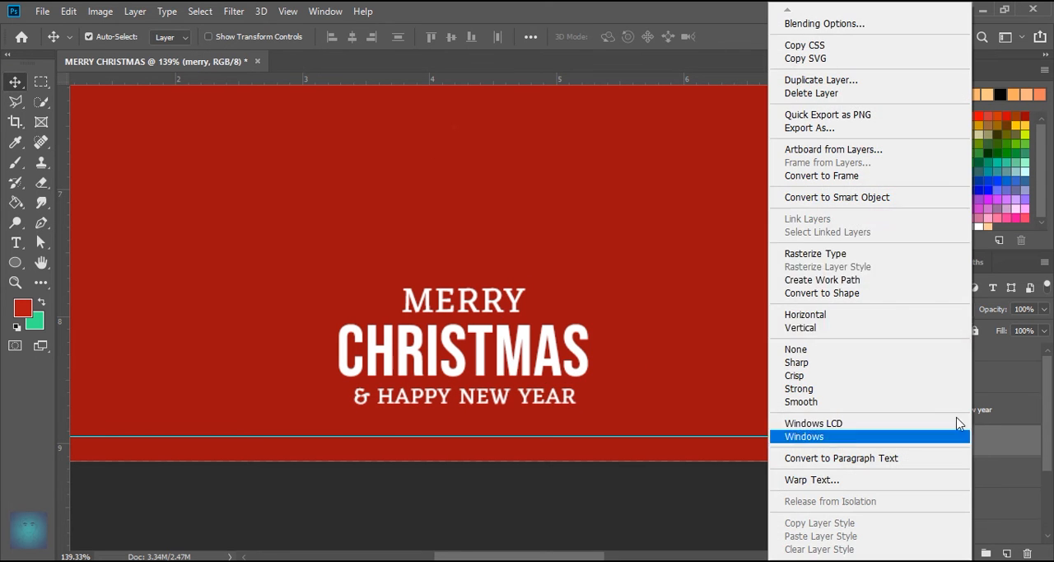
left_click(865, 207)
key("ctrl+t")
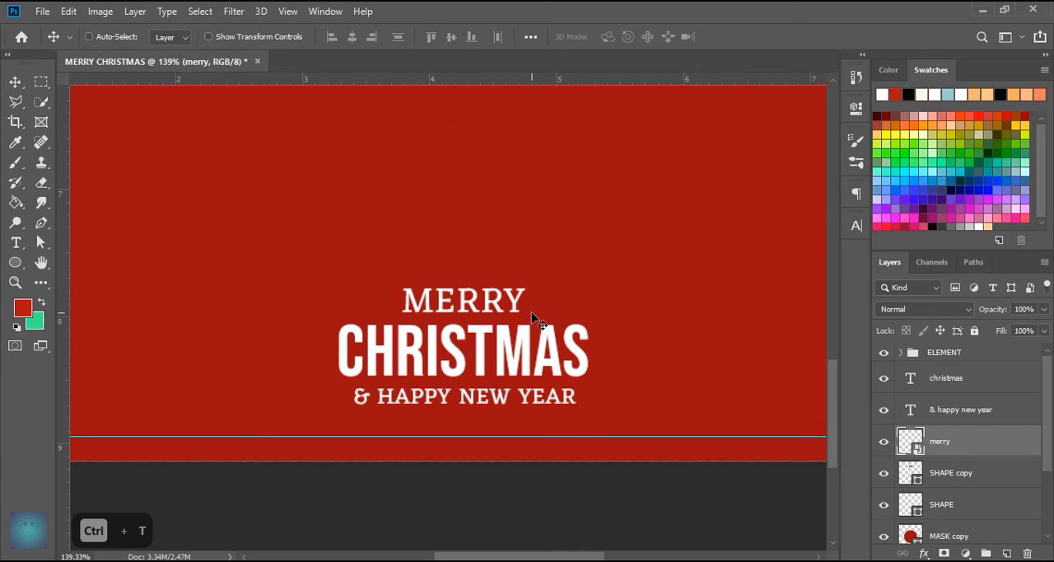
left_click(530, 38)
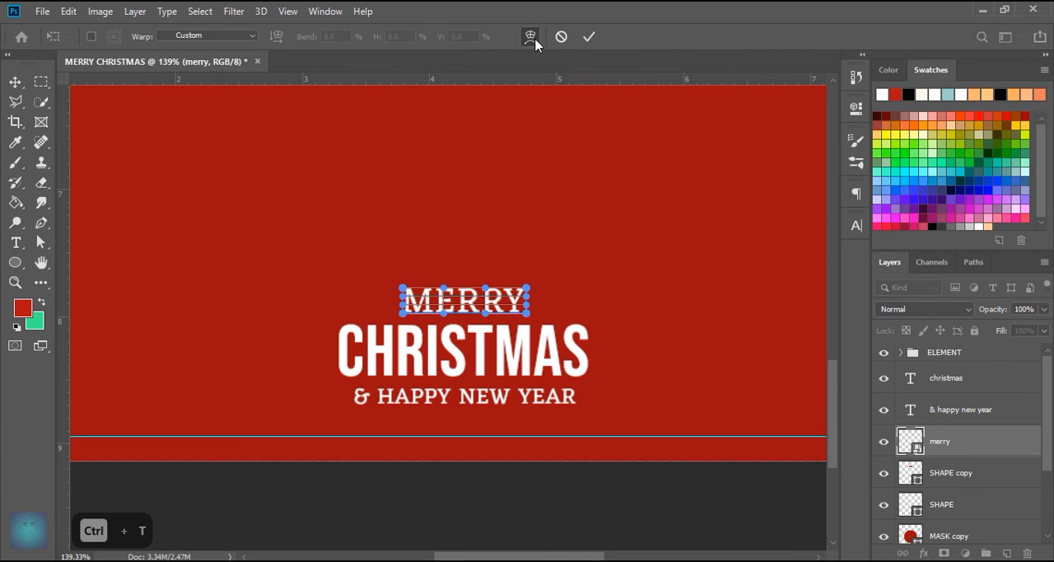
left_click(206, 35)
left_click(198, 127)
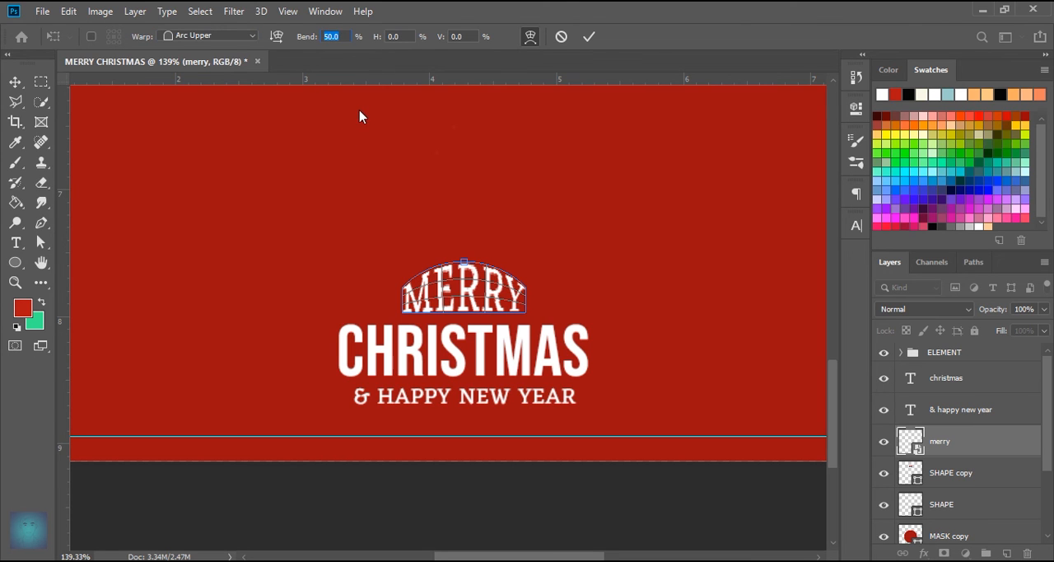
type("30")
key("Return")
left_click(590, 37)
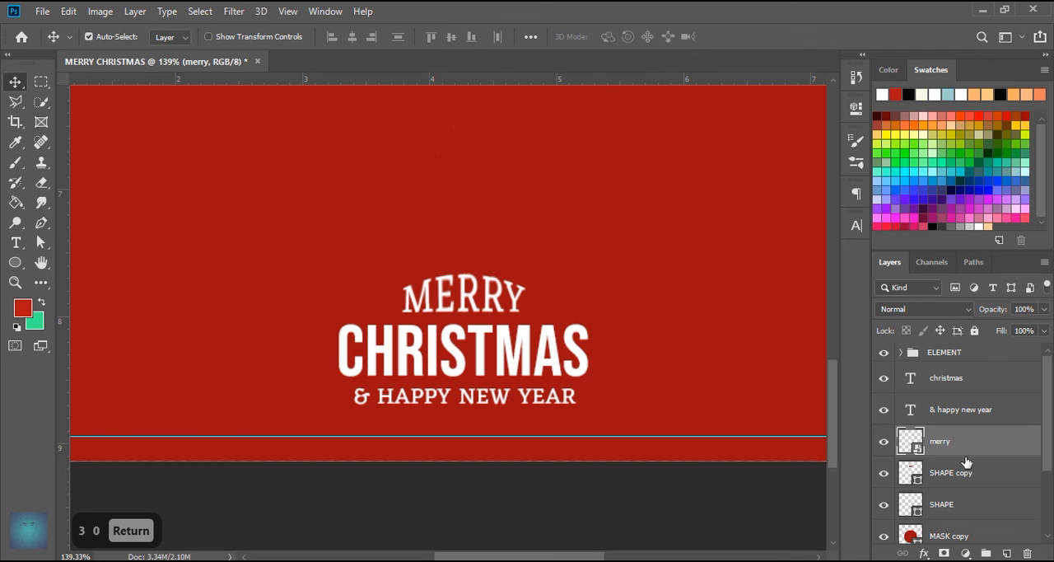
- Group the christmas, & happy new year and merry layers into a group named TEXT
left_click(965, 391, "shift")
left_click_drag(982, 430, 987, 554)
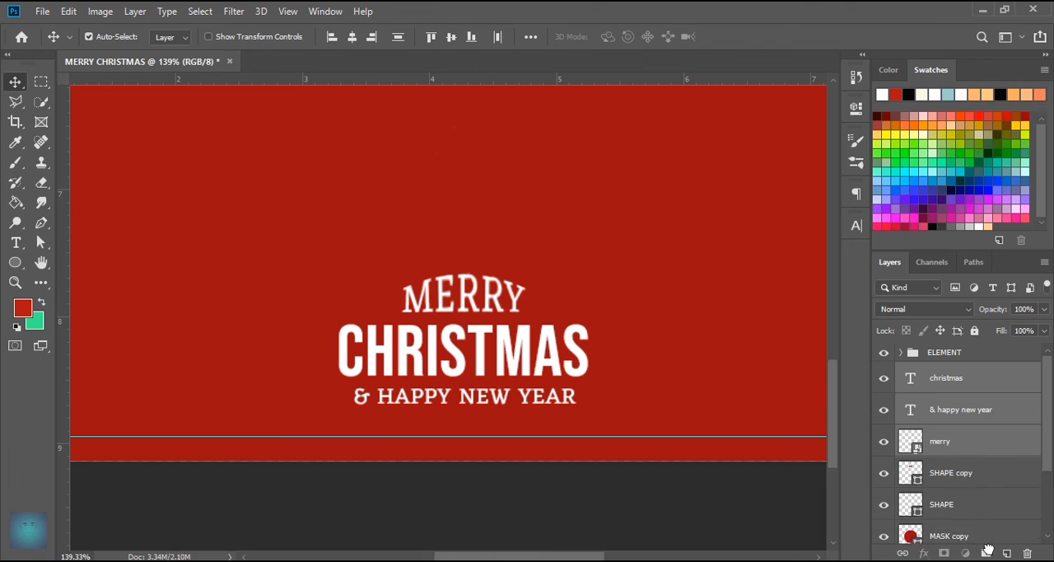
type("text")
key("BackSpace")
key("BackSpace")
key("BackSpace")
key("BackSpace")
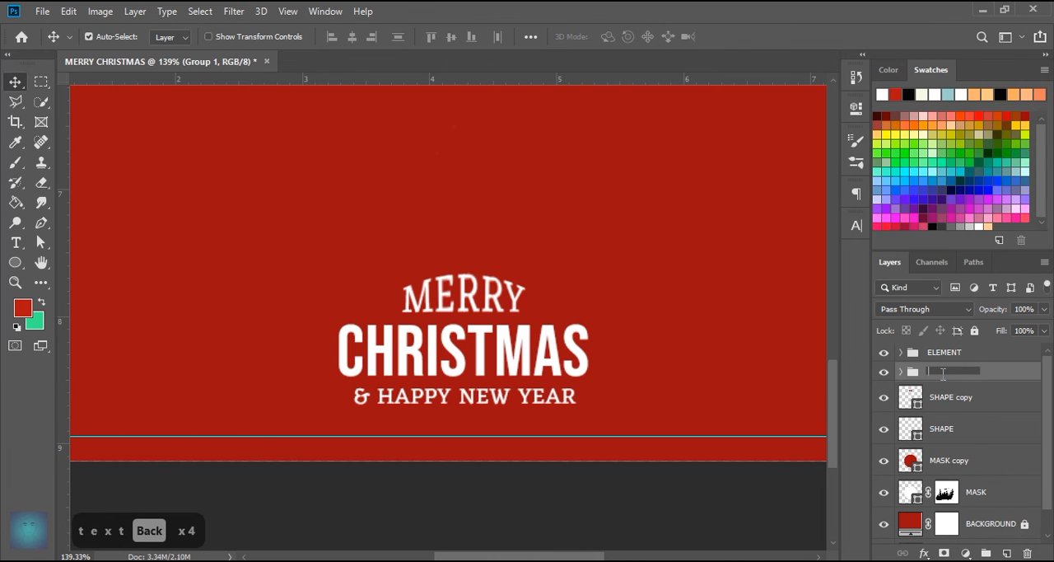
key("Caps_Lock")
key("Return")
- Group the SHAPE copy and SHAPE layers into a group named SHAPE
left_click(951, 397)
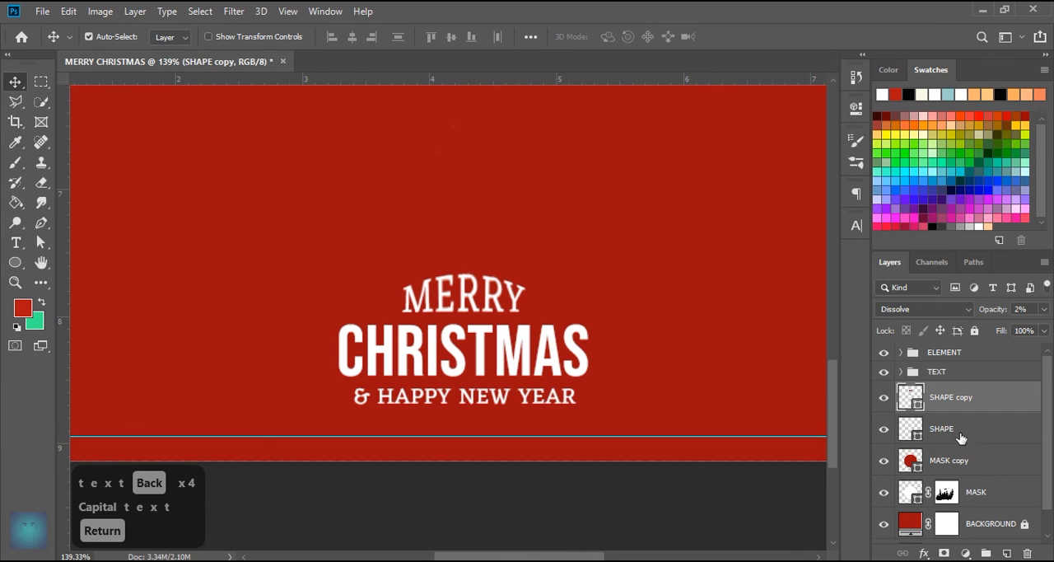
left_click(955, 428, "shift")
left_click_drag(962, 438, 988, 554)
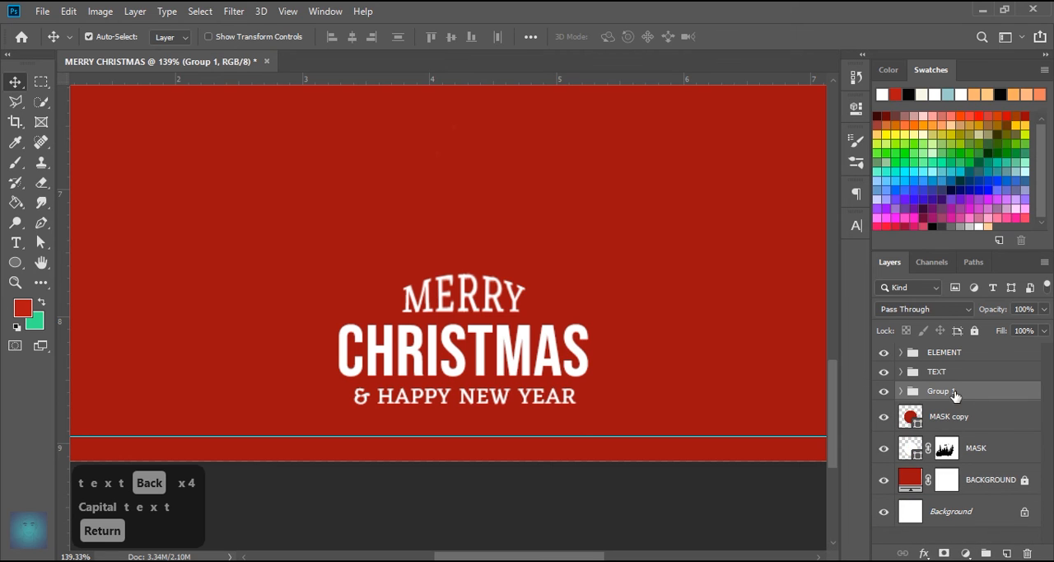
type("SHAPE")
key("Return")
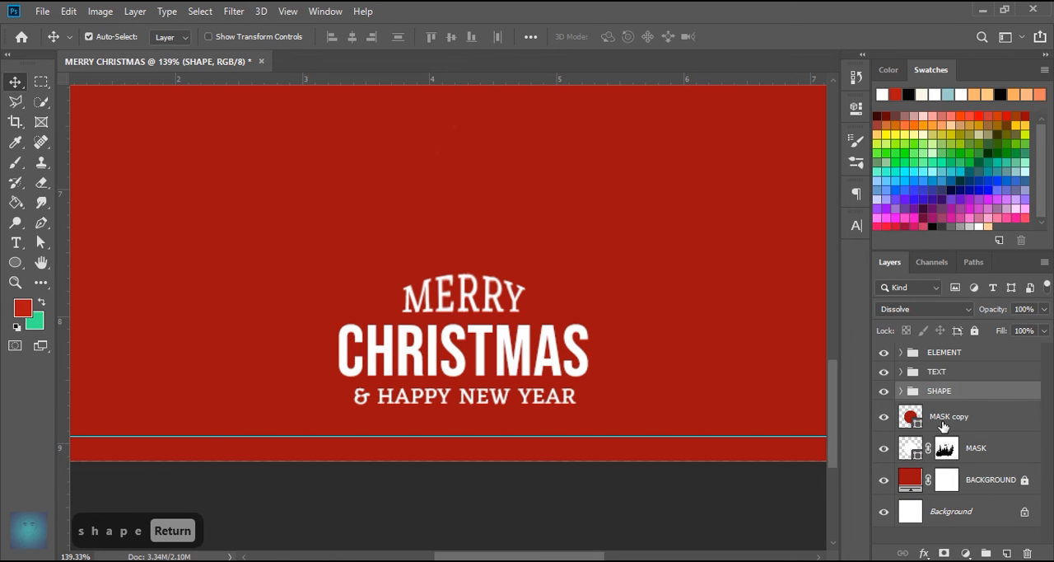
- Draw a rectangular marquee selection around the entire red canvas with the SHAPE group active
left_click(944, 421)
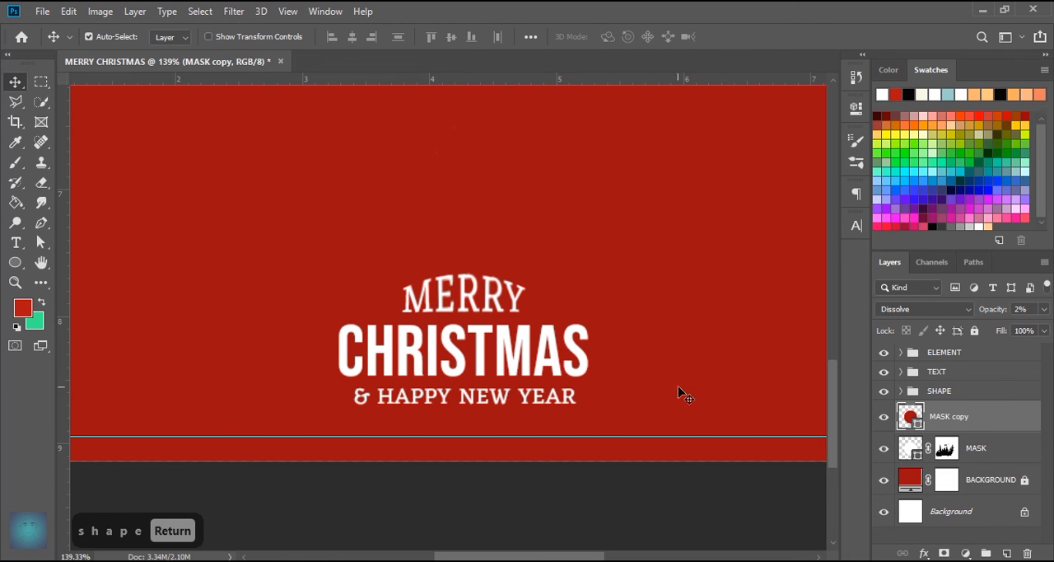
scroll(520, 299, "down", 11)
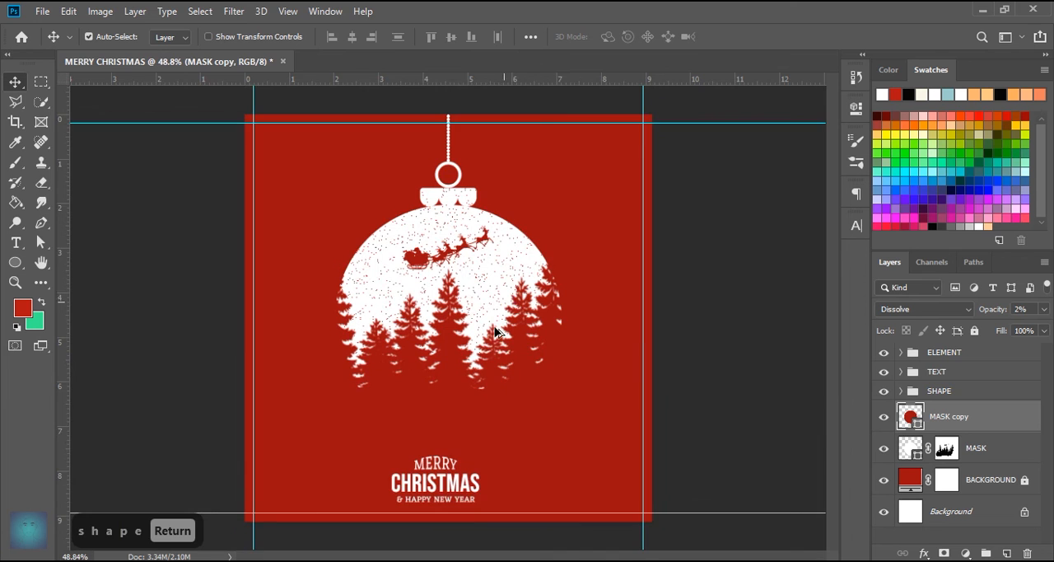
scroll(457, 387, "up", 2)
left_click(927, 391)
scroll(336, 254, "down", 3)
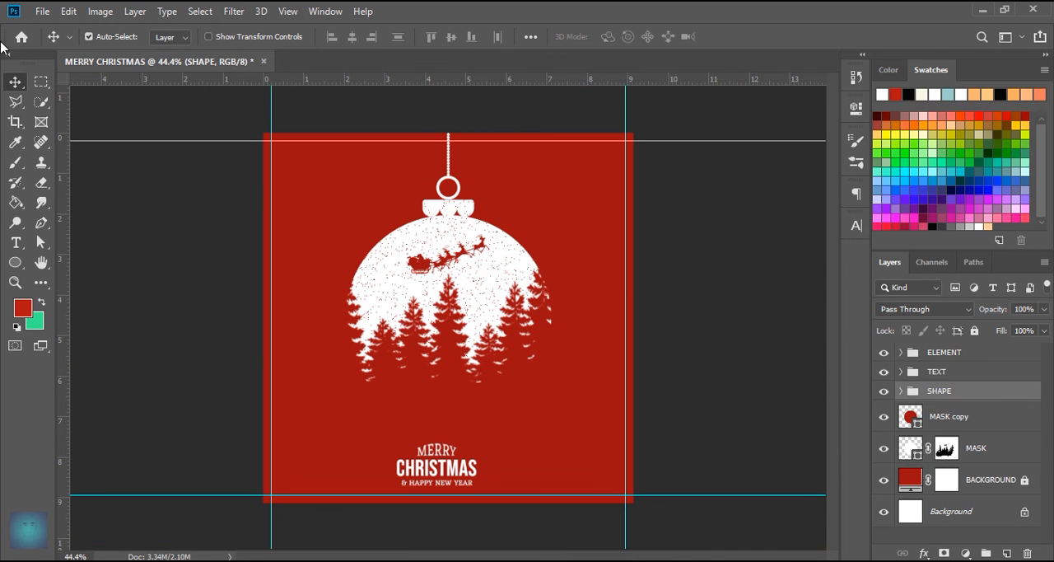
key("m")
left_click_drag(264, 132, 632, 501)
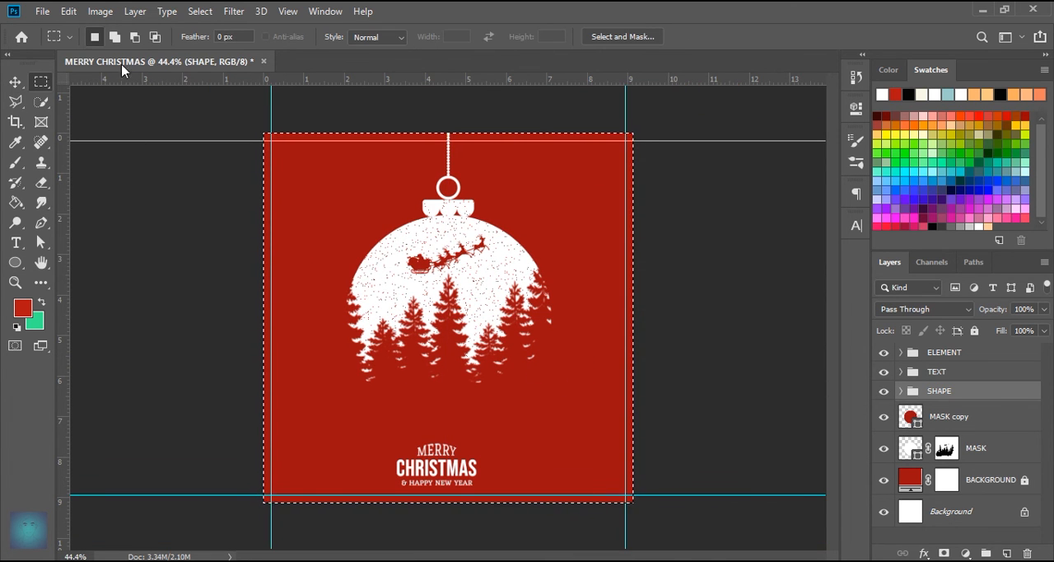
- Try to align the SHAPE group to the horizontal centre of the canvas selection
key("v")
left_click(352, 37)
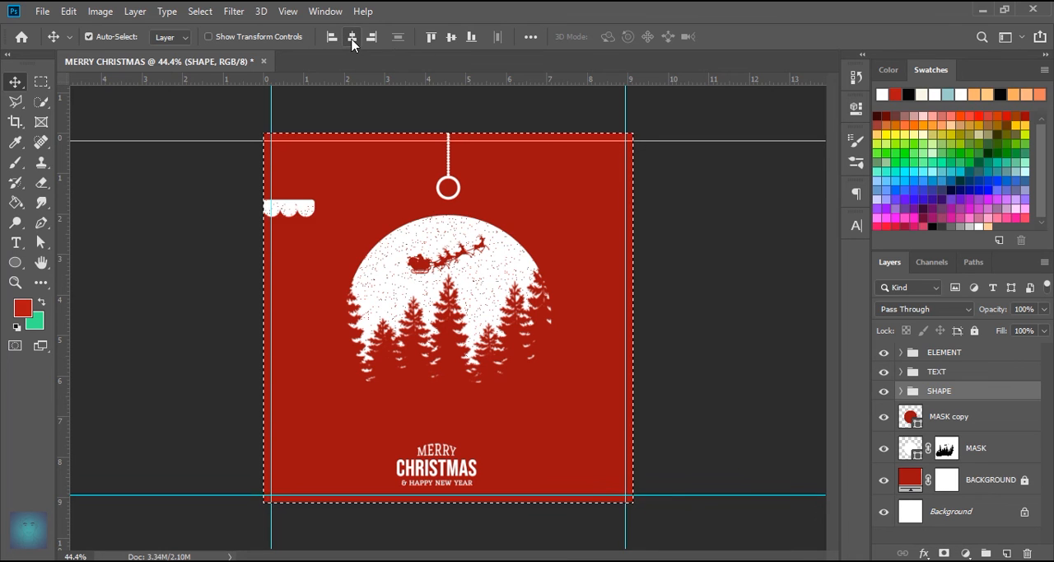
key("ctrl+z")
- Align the TEXT group to the horizontal centre of the canvas selection, and clear the selection
left_click(939, 371)
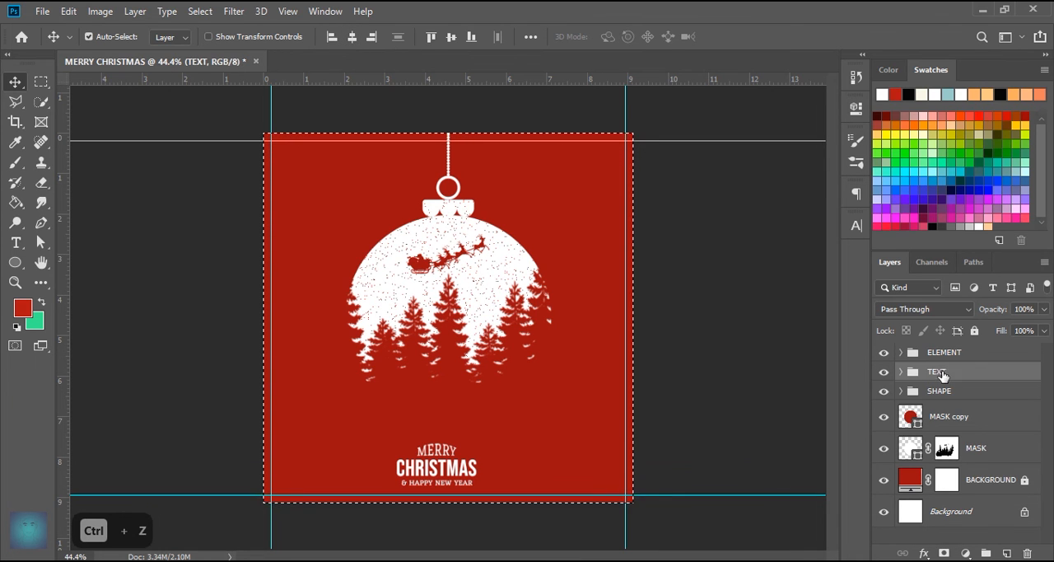
left_click(351, 37)
key("ctrl+d")
- Move the TEXT group up slightly above the lower guide and enlarge it a little with Free Transform
scroll(466, 456, "up", 2)
scroll(466, 457, "down", 1)
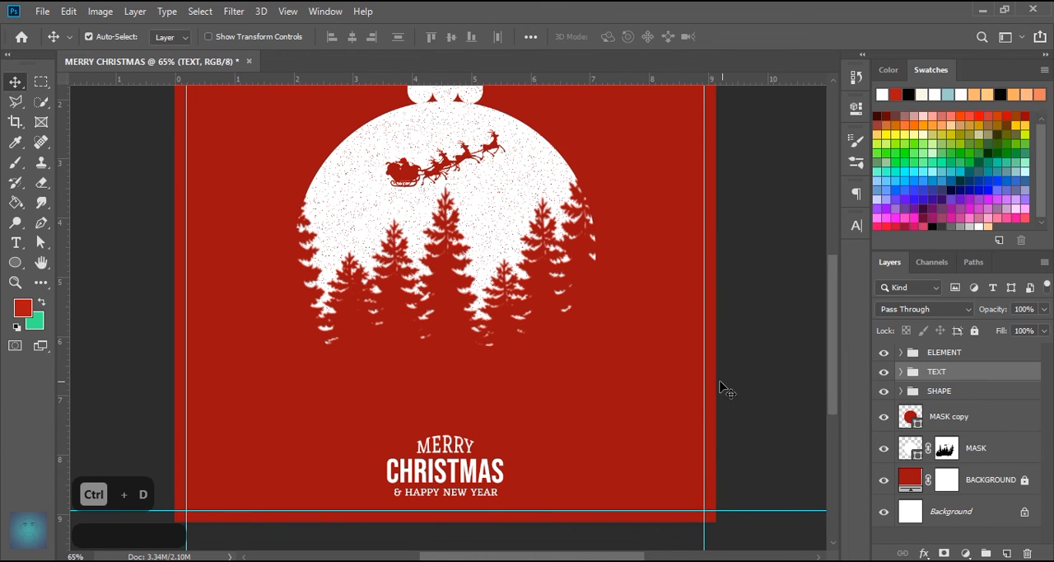
key("ctrl+t")
left_click_drag(459, 480, 459, 470)
left_click_drag(445, 423, 445, 410)
key("Return")
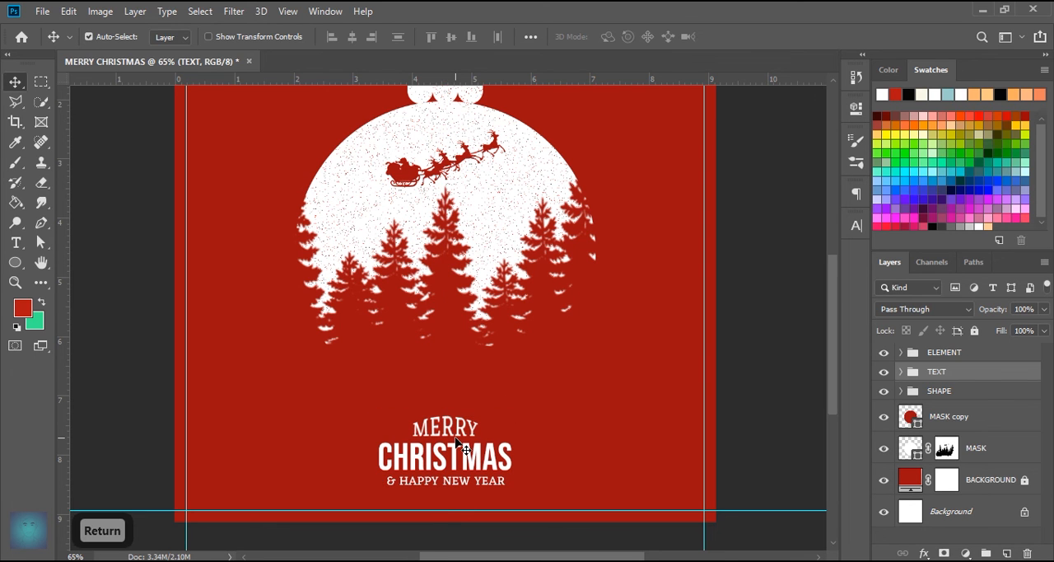
left_click(457, 443)
scroll(647, 354, "down", 1)
left_click(901, 371)
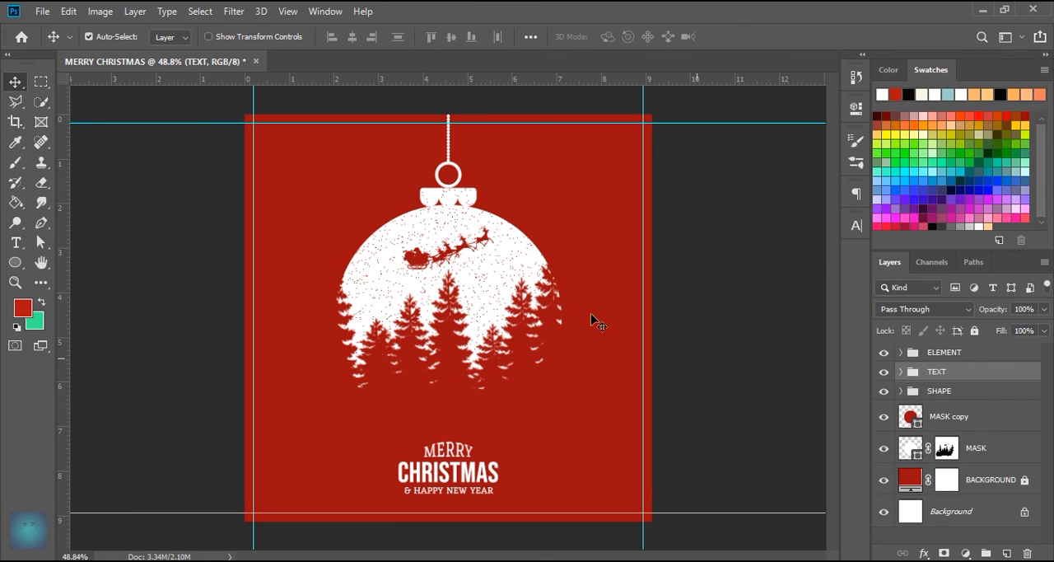
- Save a JPEG copy of the design as MERRY CHRISTMAS in the NATAL & TAHUN BARU folder with quality 12 (Maximum) and Baseline Optimized format
left_click(41, 12)
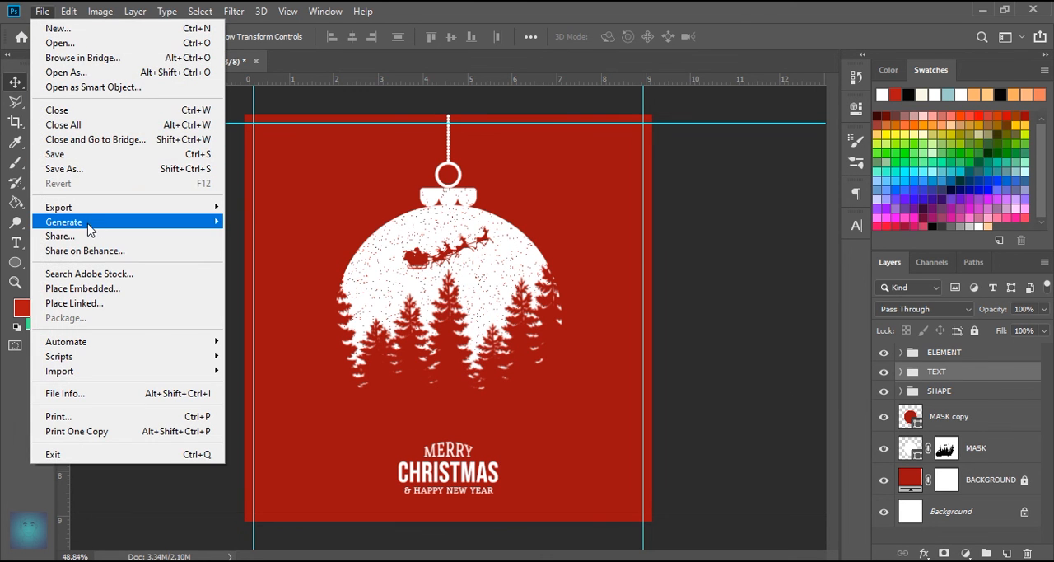
left_click(103, 169)
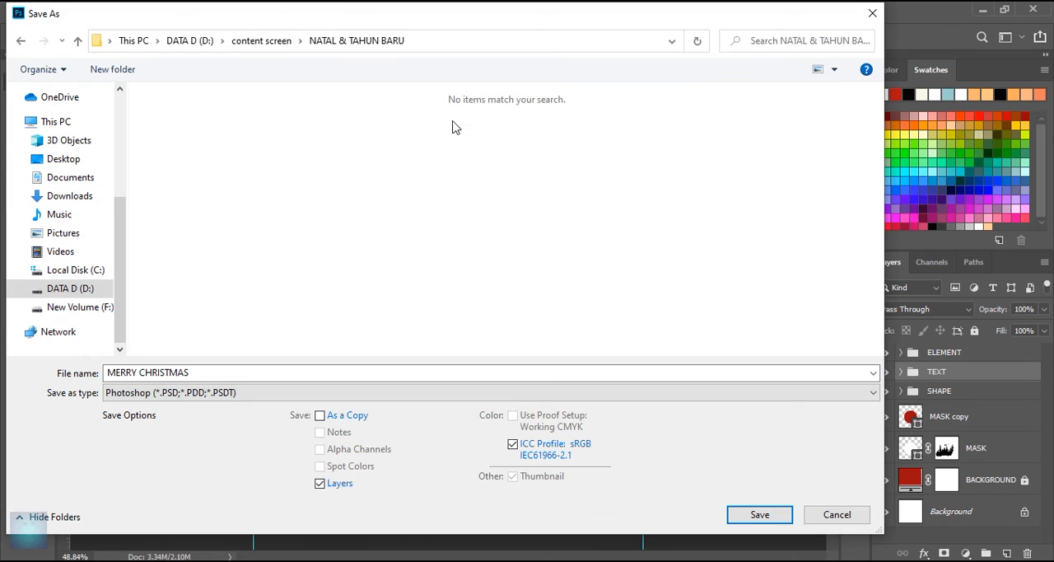
left_click(198, 392)
left_click(216, 240)
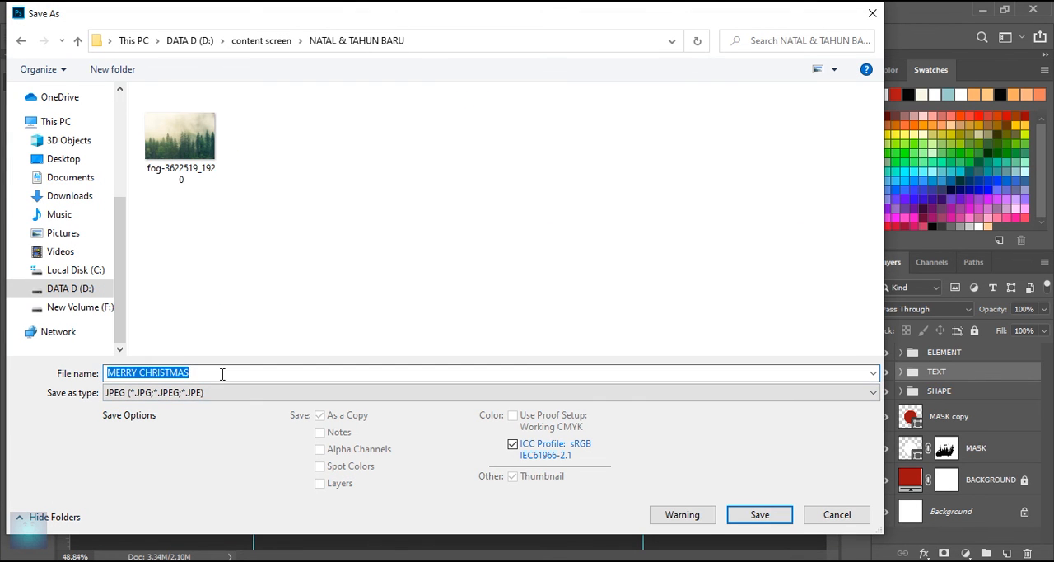
left_click(758, 514)
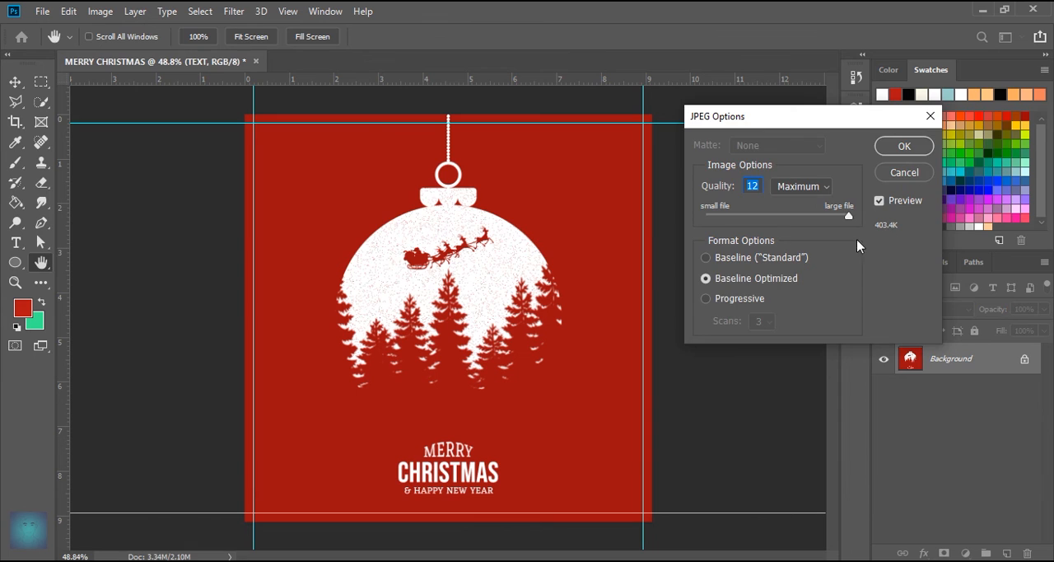
left_click(904, 141)
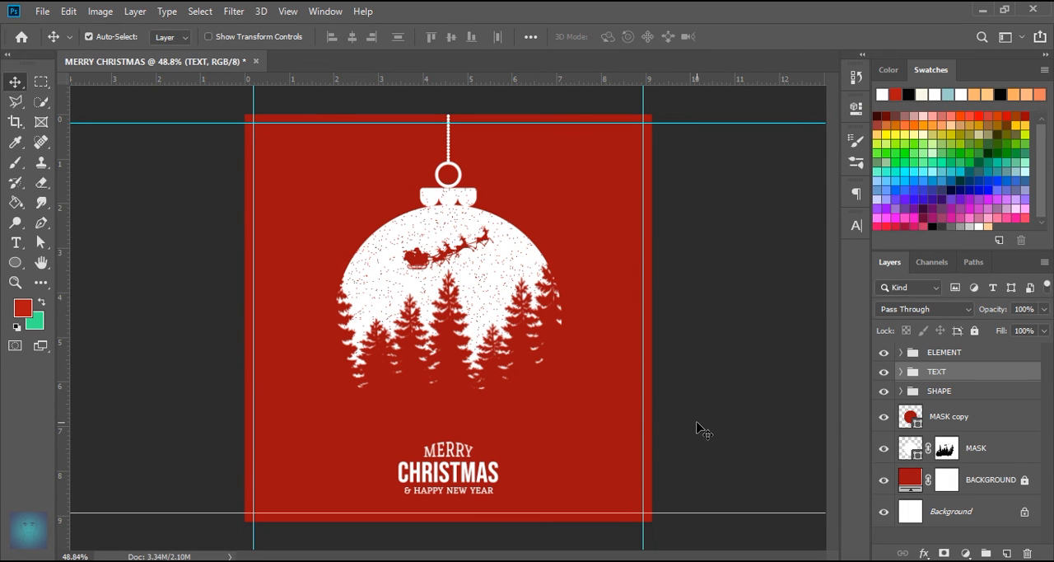